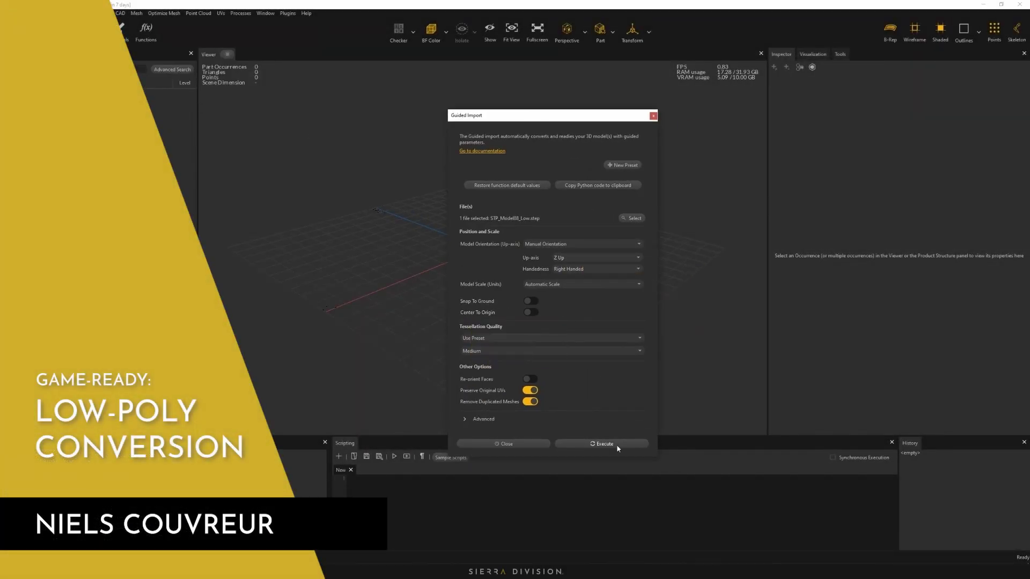
# Import STP_Model88_Low.step with the Medium tessellation preset and retessellate the camera with a max sag of 0.2 mm
pyautogui.click(616, 445)
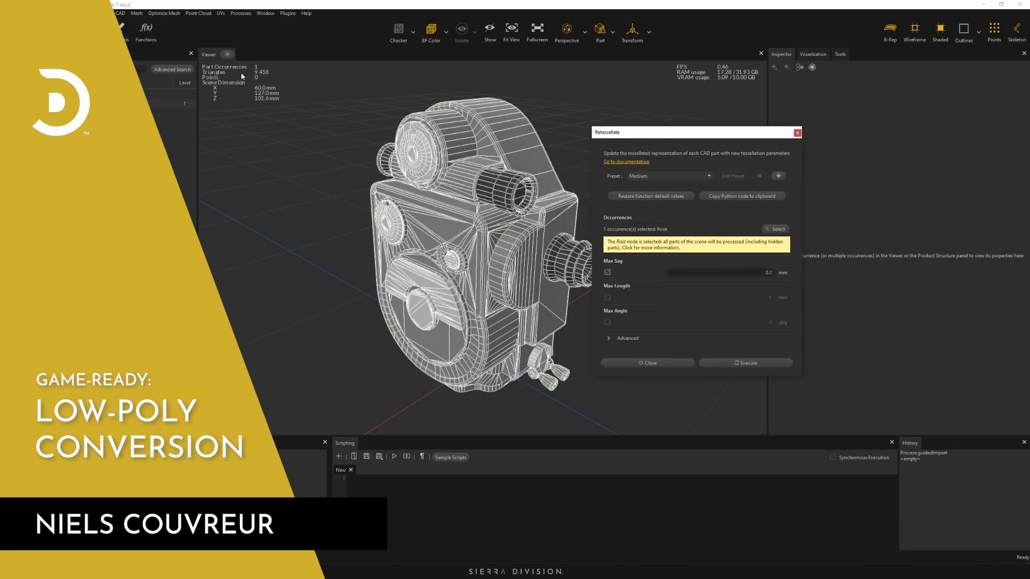
pyautogui.click(768, 366)
pyautogui.scroll(5, 403, 94)
pyautogui.click(120, 12)
pyautogui.click(137, 74)
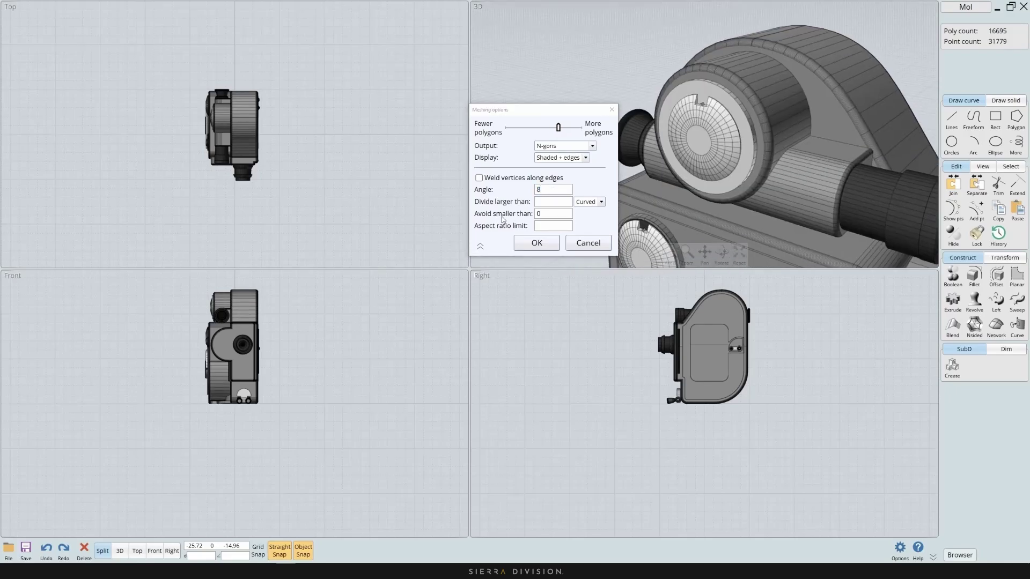
# In MoI, mesh the camera as N-gons with an angle of 8, avoiding polygons smaller than 0,1
pyautogui.write('0,1')
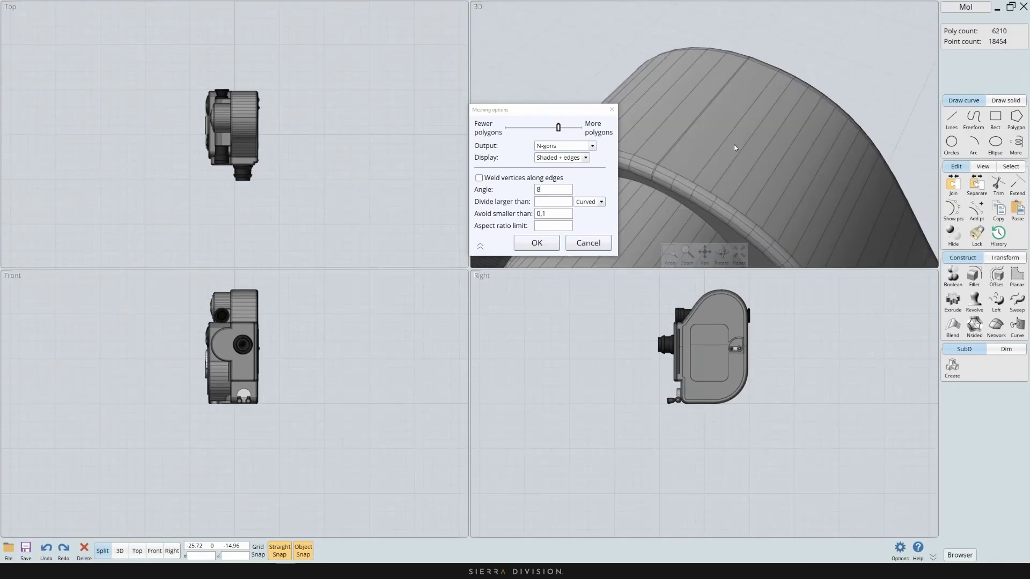
pyautogui.scroll(-5, 694, 184)
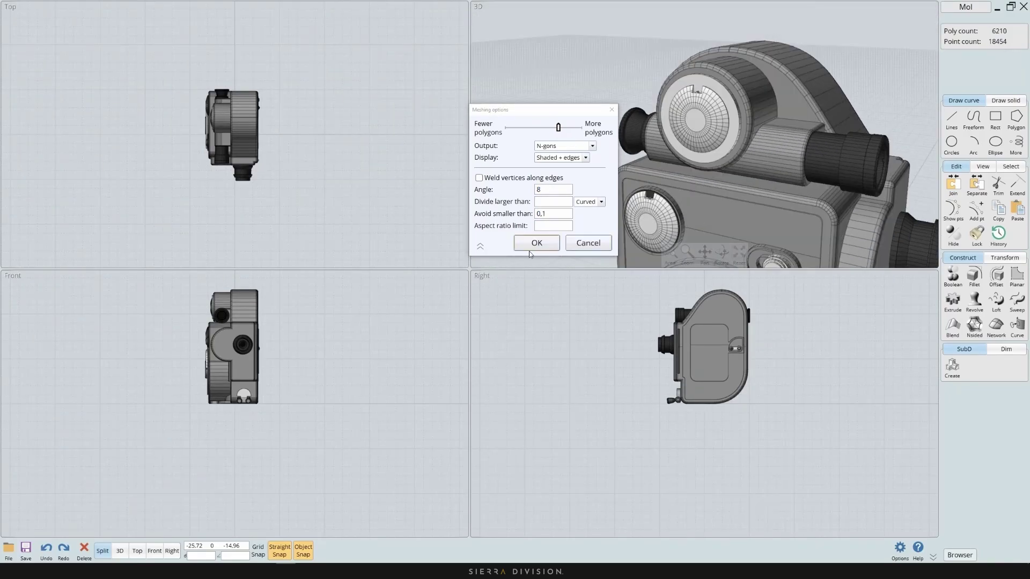
pyautogui.click(532, 246)
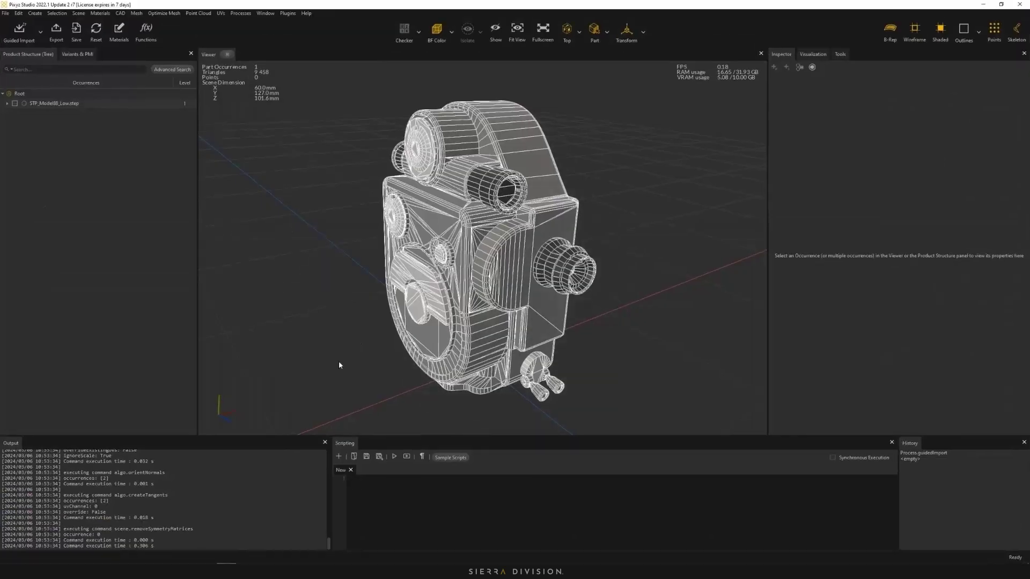
# In Pixyz Studio, explode the imported camera part into separate parts by connected meshes
pyautogui.click(136, 13)
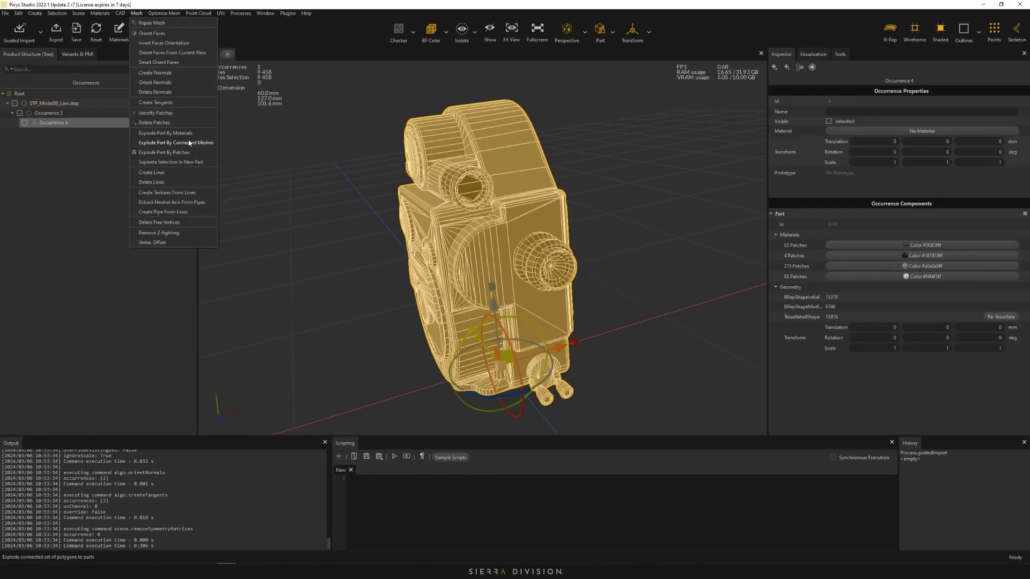
pyautogui.click(176, 142)
pyautogui.click(335, 199)
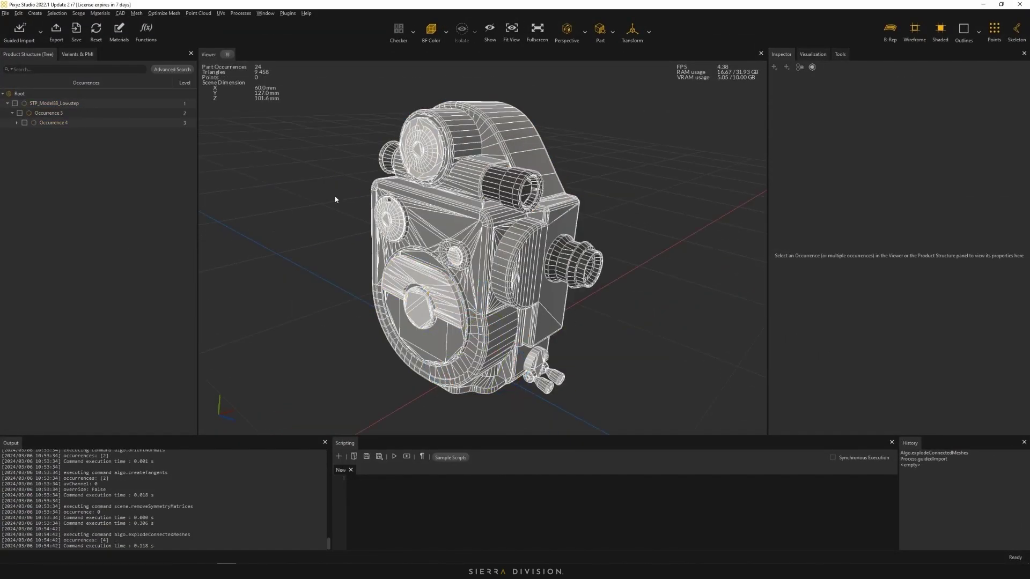
pyautogui.click(417, 144)
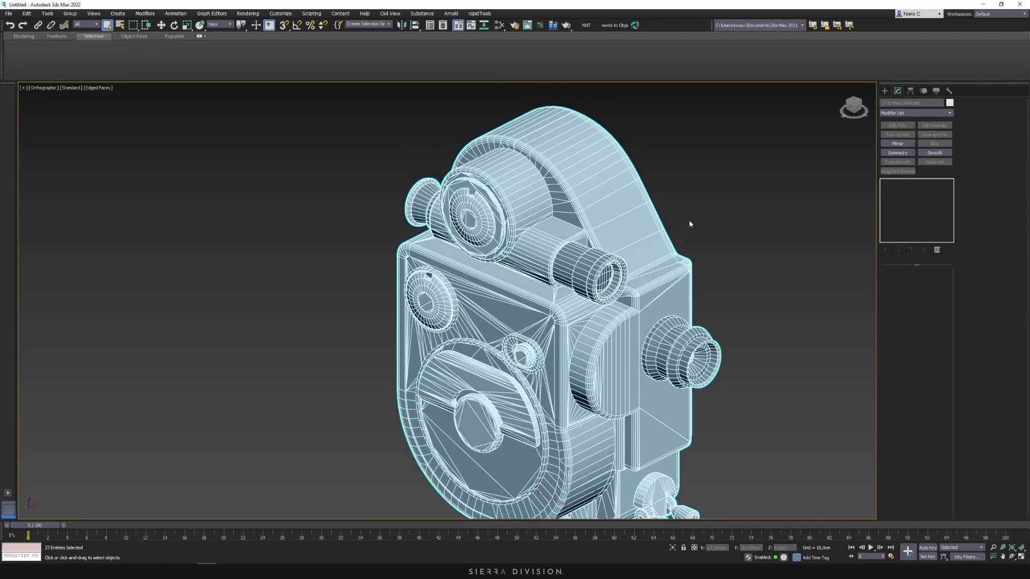
# In 3ds Max, add an Edit Poly modifier to the main camera body and select all its vertices
pyautogui.scroll(-3, 638, 159)
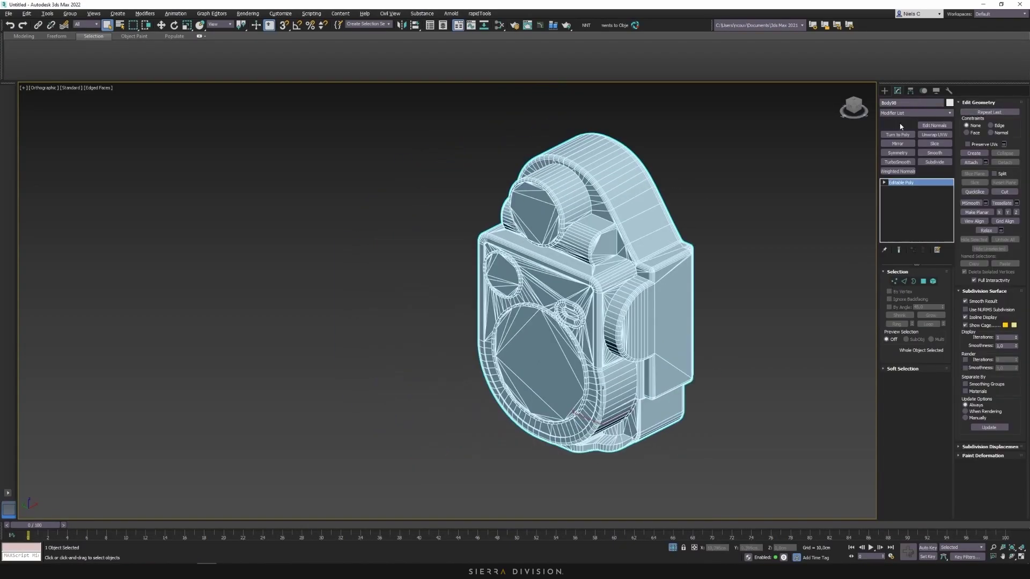
pyautogui.click(898, 125)
pyautogui.press('1')
pyautogui.hotkey('ctrl', 'a')
pyautogui.scroll(10, 743, 356)
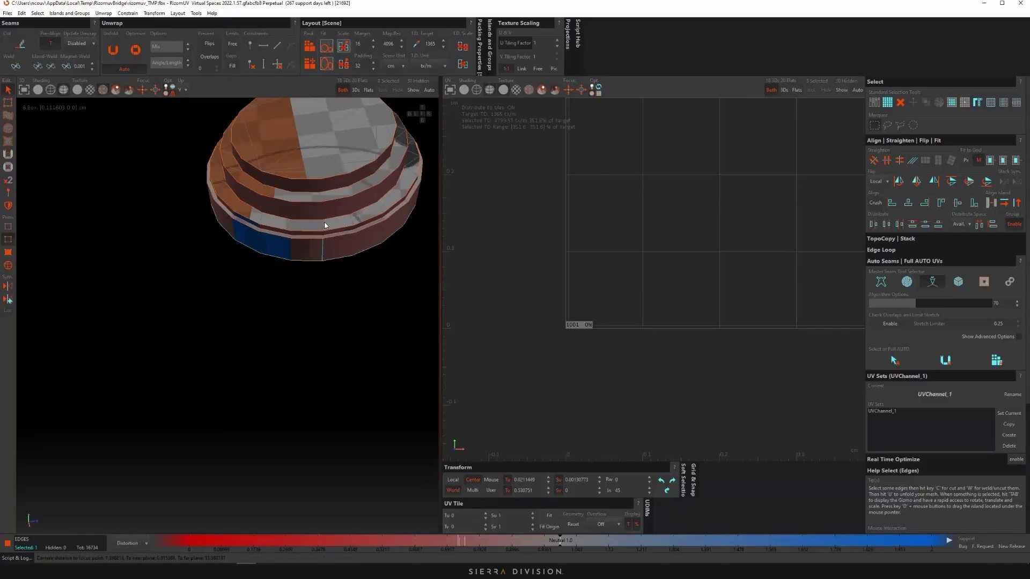
# In RizomUV, inspect the camera's seams and UV islands from several angles
pyautogui.keyDown('alt'); pyautogui.moveTo(354, 177); pyautogui.dragTo(209, 186); pyautogui.keyUp('alt')
pyautogui.keyDown('alt'); pyautogui.moveTo(258, 261); pyautogui.dragTo(292, 260); pyautogui.keyUp('alt')
pyautogui.press('F4')
pyautogui.scroll(5, 652, 207)
pyautogui.scroll(3, 268, 294)
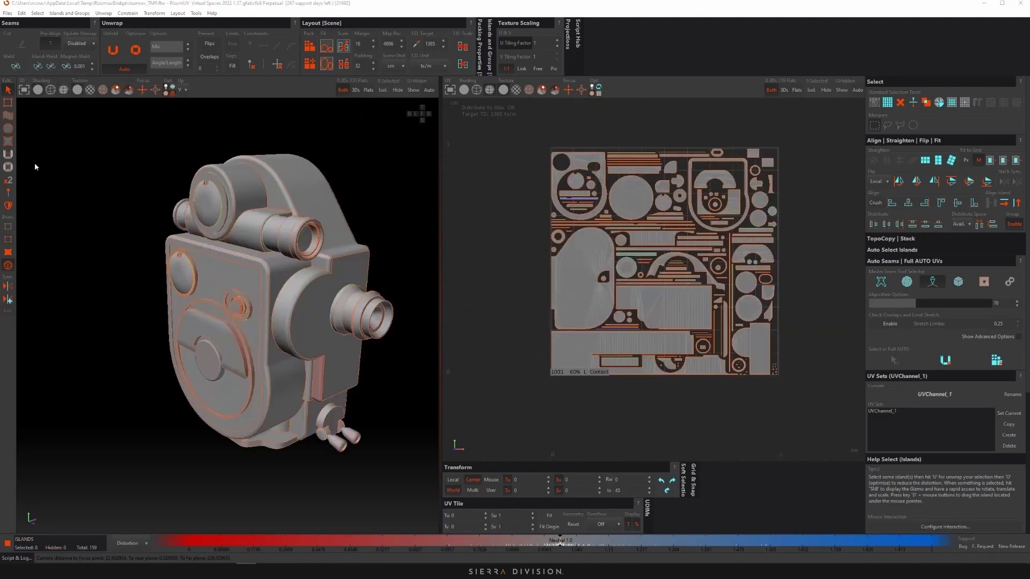
pyautogui.keyDown('alt'); pyautogui.moveTo(34, 164); pyautogui.dragTo(290, 268); pyautogui.keyUp('alt')
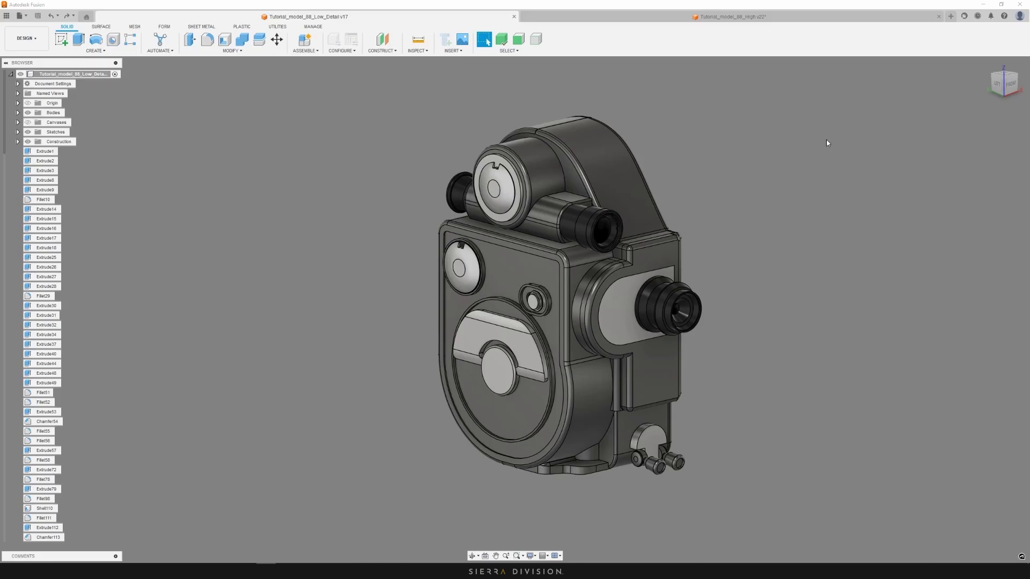
# In Fusion, compare the high-detail camera model with the low-detail version
pyautogui.click(658, 20)
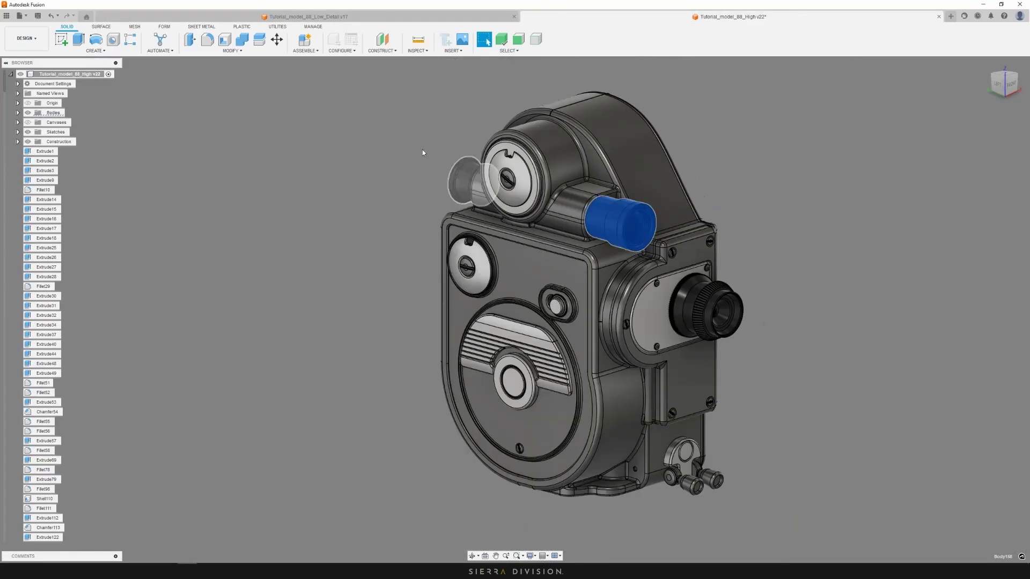
pyautogui.click(450, 18)
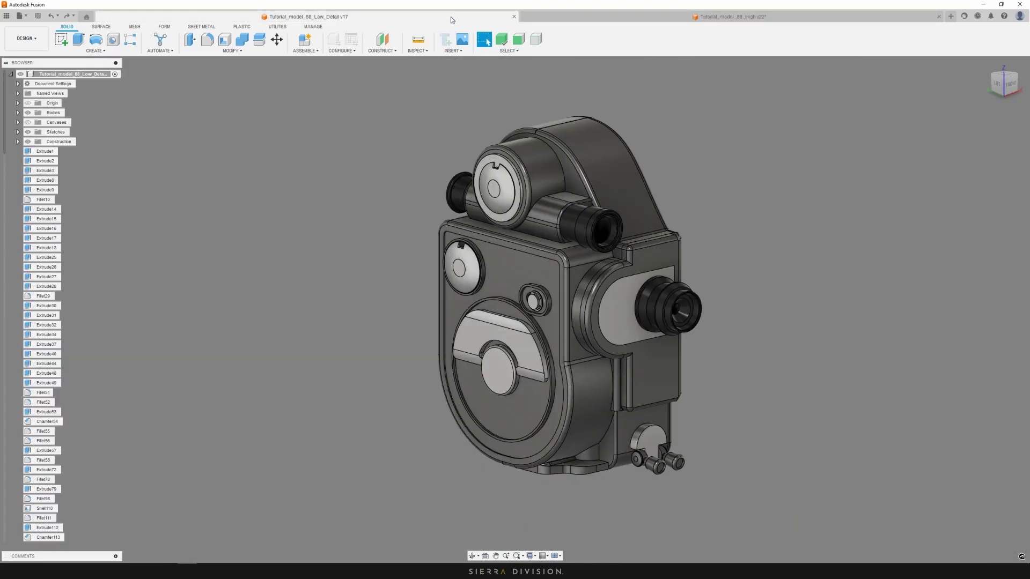
pyautogui.press('F4')
pyautogui.moveTo(711, 184)
pyautogui.mouseDown()
pyautogui.moveTo(632, 187)
pyautogui.moveTo(710, 184)
pyautogui.moveTo(729, 196)
pyautogui.mouseUp()
pyautogui.press('Escape')
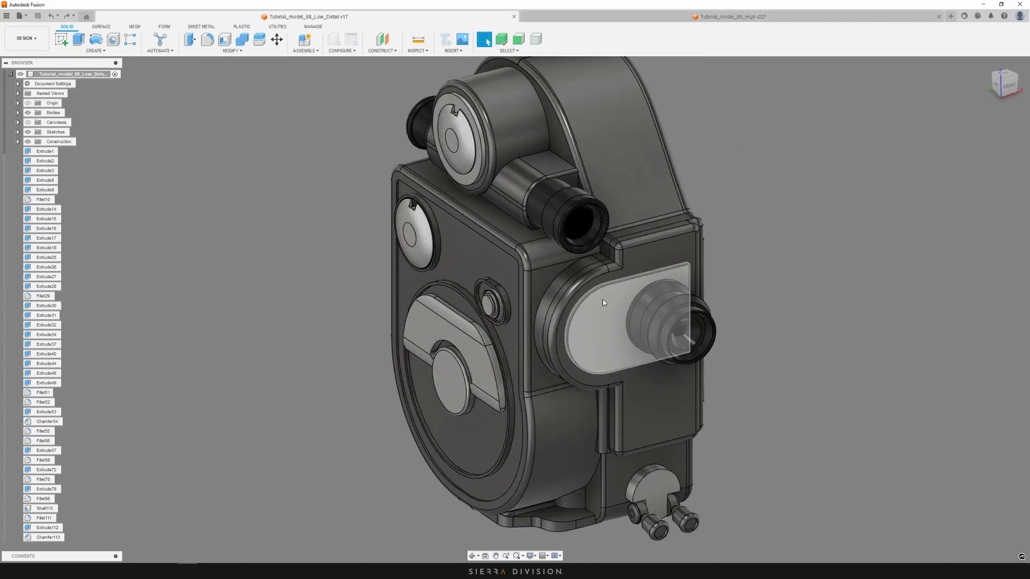
# Remove the front lens plate from the low-detail model and join two tool bodies to the main housing with Combine
pyautogui.click(664, 287)
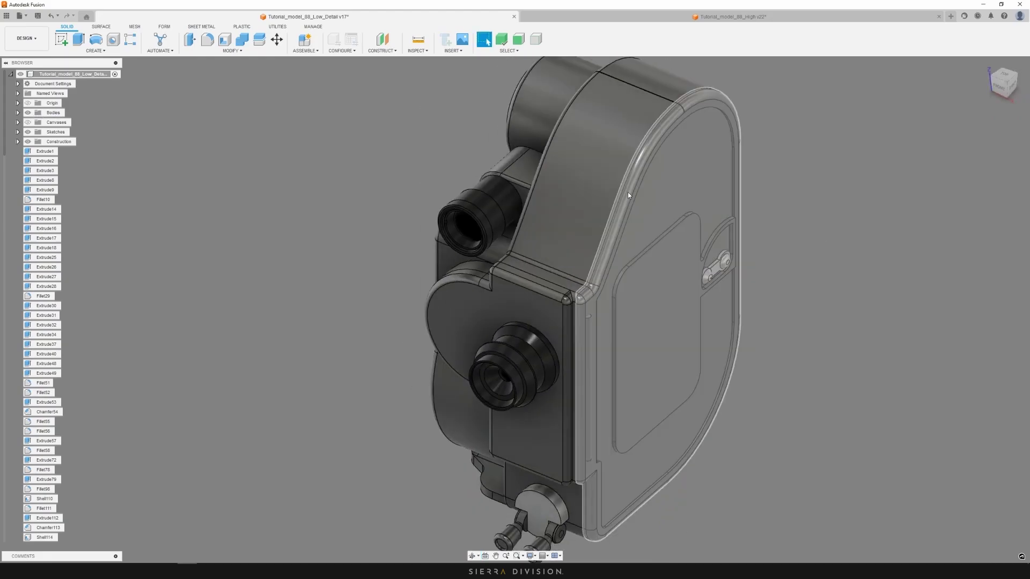
pyautogui.click(552, 271)
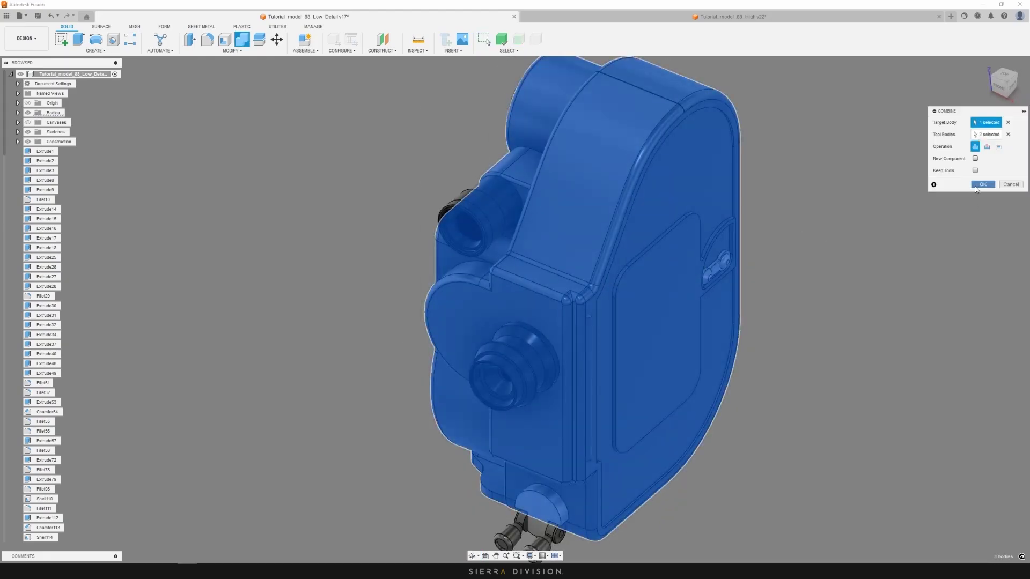
pyautogui.click(976, 186)
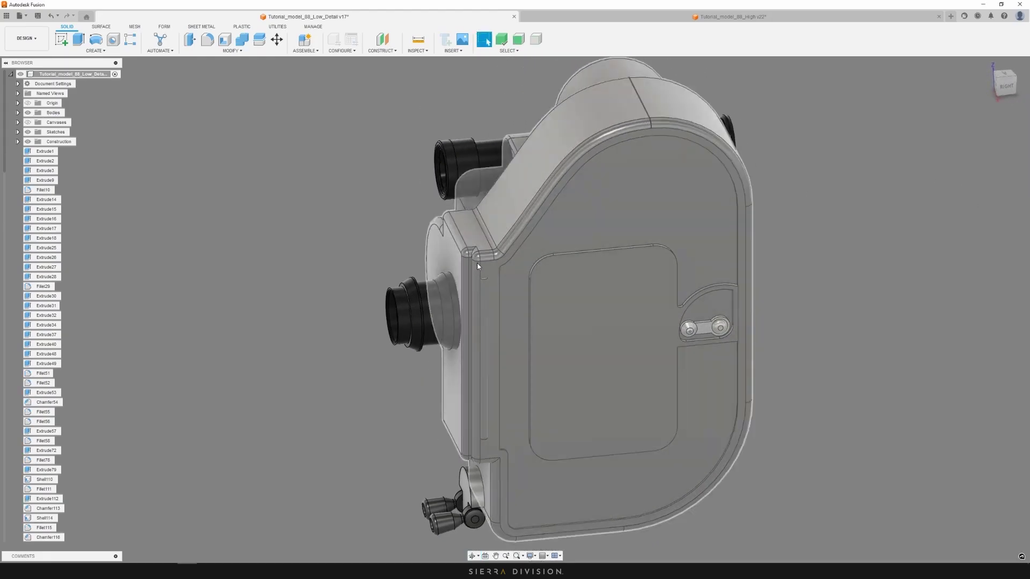
# Compare the hinge, screws and side cover of the high-detail model with the simplified low-detail model
pyautogui.click(636, 18)
pyautogui.scroll(5, 634, 232)
pyautogui.keyDown('shift'); pyautogui.moveTo(634, 232); pyautogui.dragTo(506, 127, button='middle'); pyautogui.keyUp('shift')
pyautogui.click(426, 18)
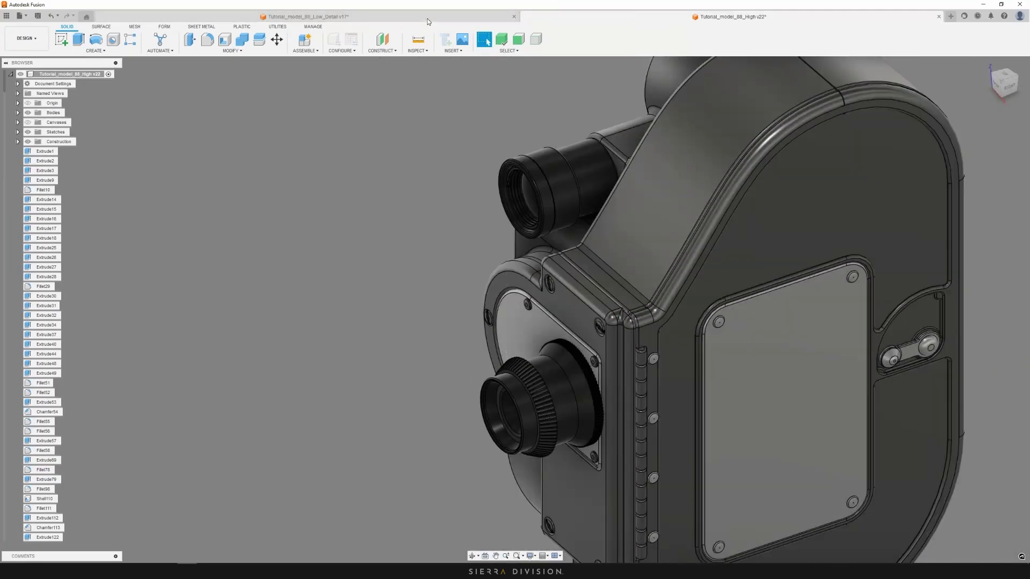
pyautogui.keyDown('shift'); pyautogui.moveTo(429, 129); pyautogui.dragTo(743, 208, button='middle'); pyautogui.keyUp('shift')
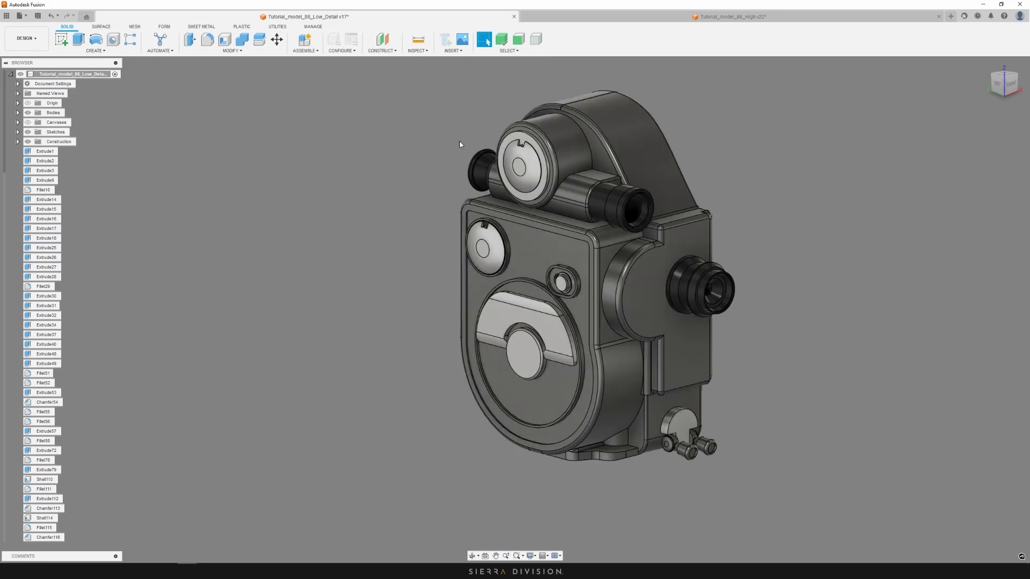
# Begin an export of the low-detail camera design with STEP as the file type
pyautogui.click(21, 17)
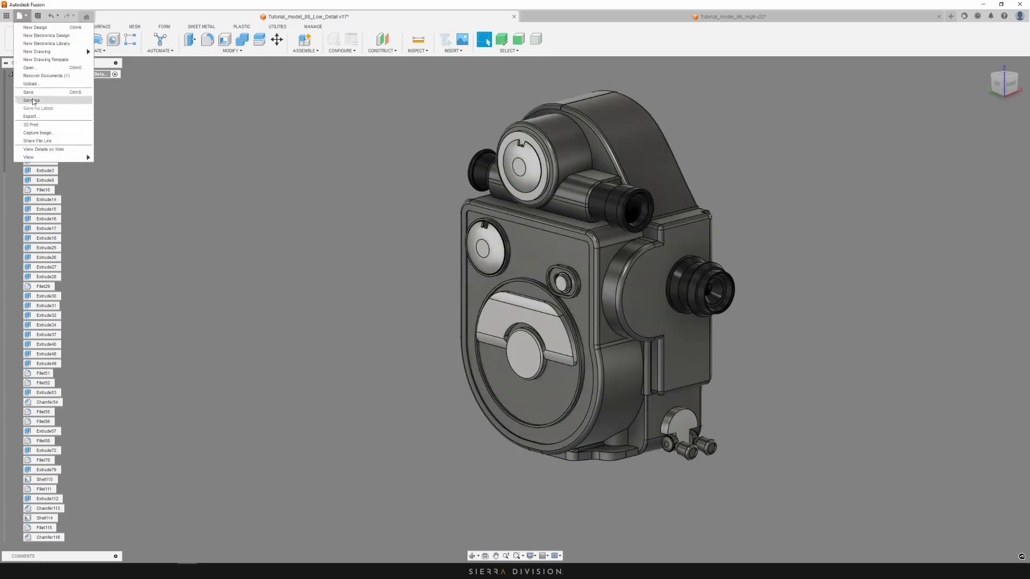
pyautogui.click(31, 117)
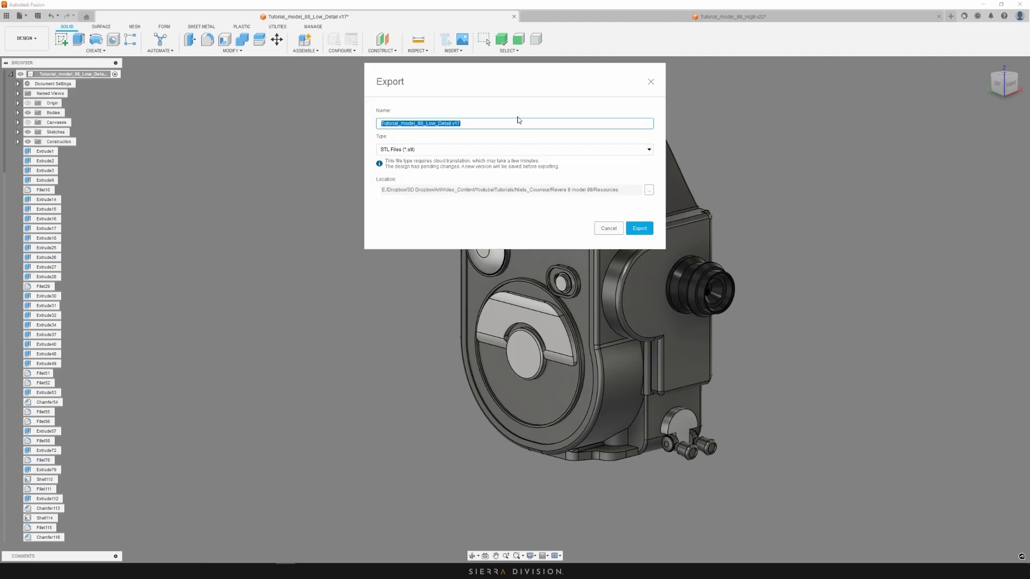
pyautogui.moveTo(522, 73); pyautogui.dragTo(828, 120)
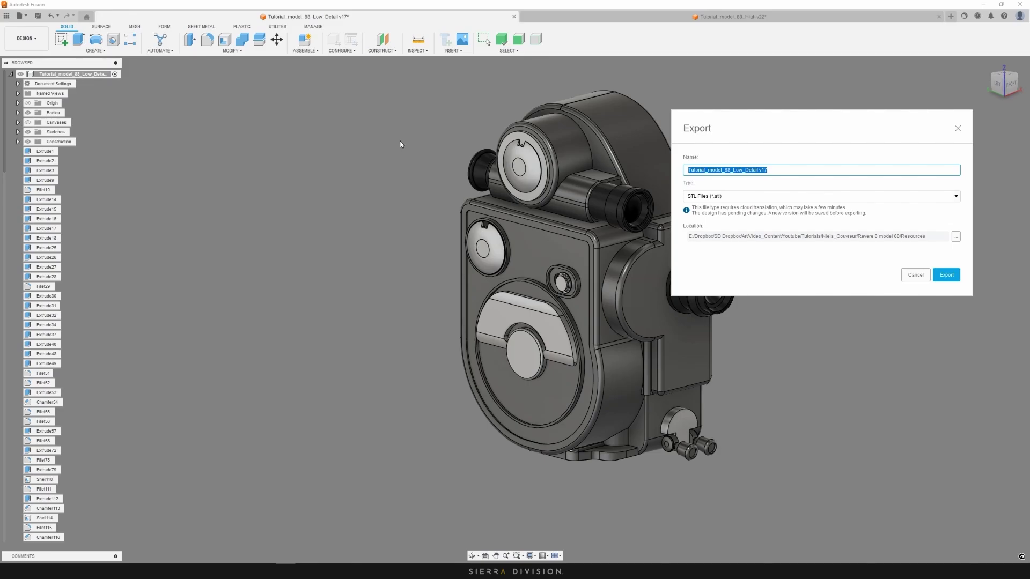
pyautogui.click(899, 202)
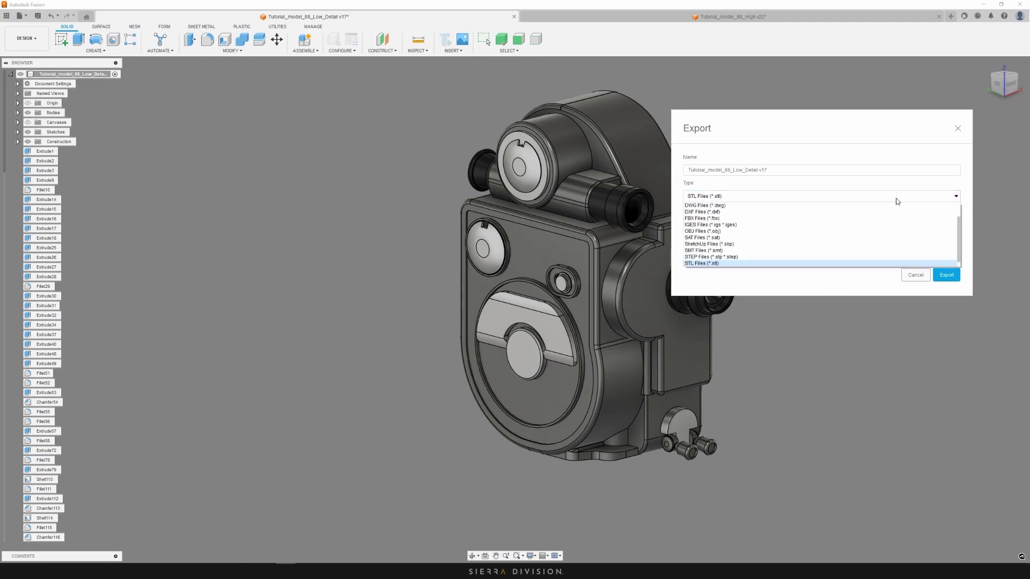
pyautogui.click(688, 258)
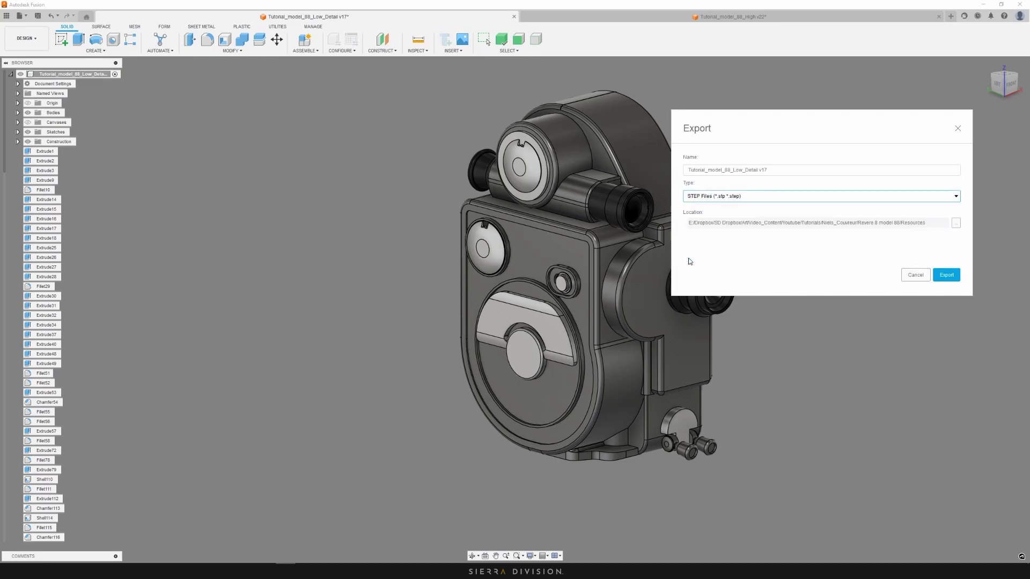
# Export the design to the Resources folder as STP_Model88_Low, replacing the existing file
pyautogui.click(957, 223)
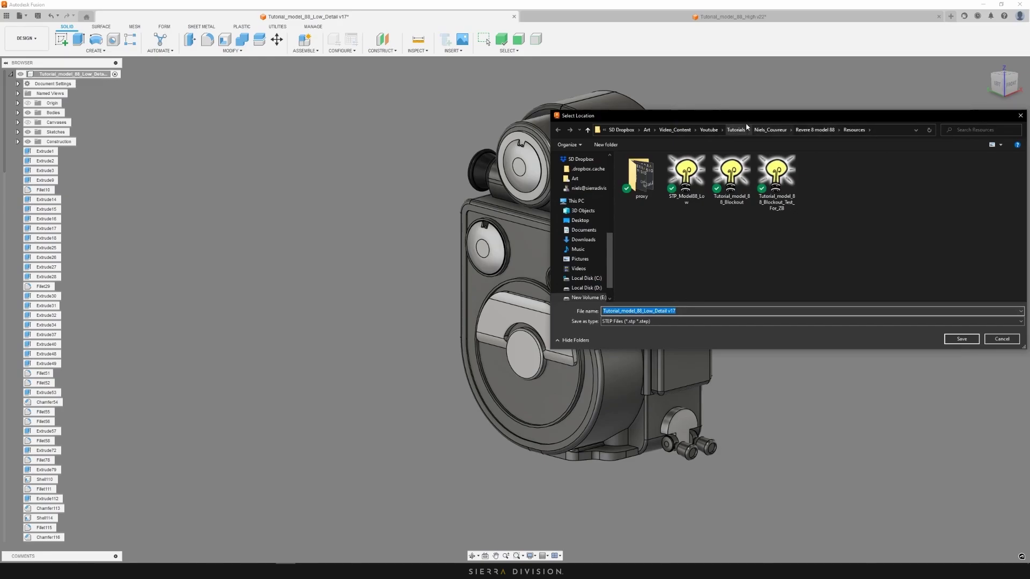
pyautogui.click(639, 182)
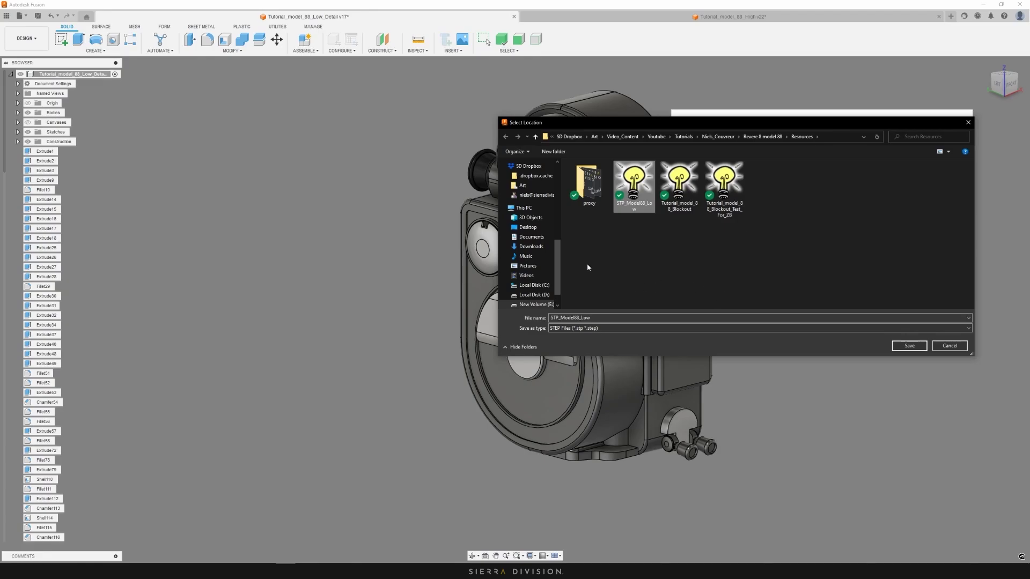
pyautogui.click(909, 346)
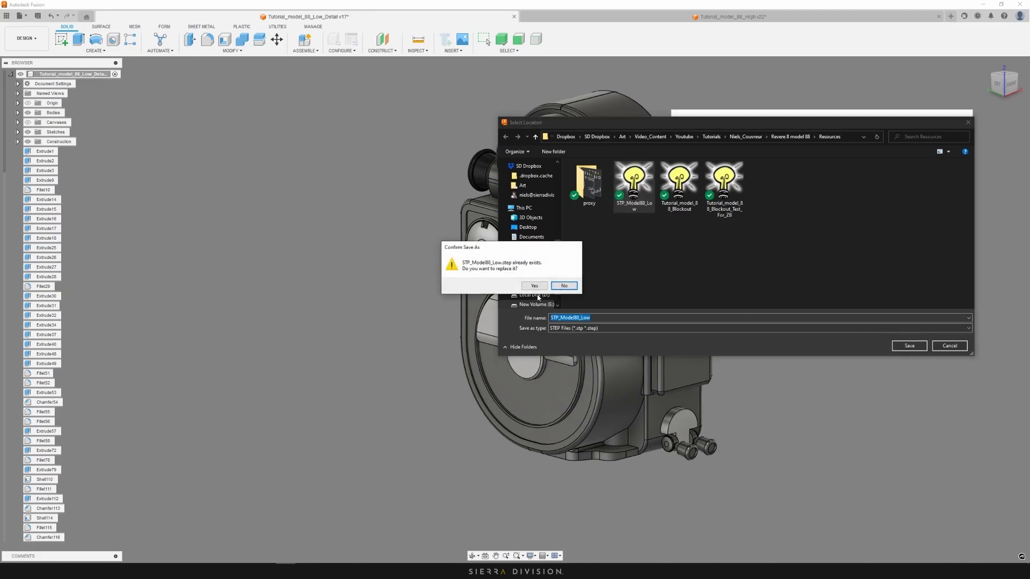
pyautogui.click(534, 286)
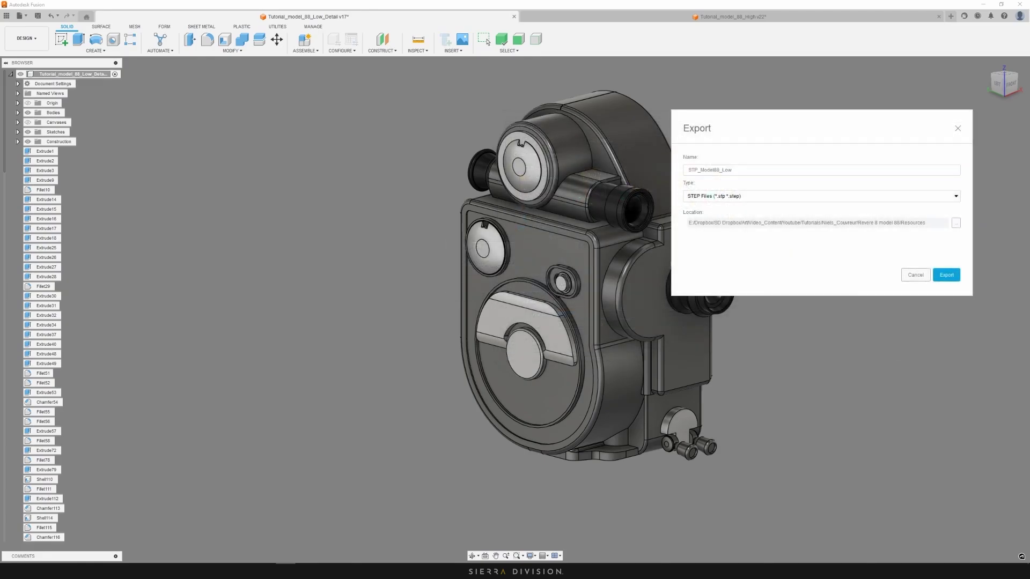
pyautogui.click(947, 275)
pyautogui.click(533, 294)
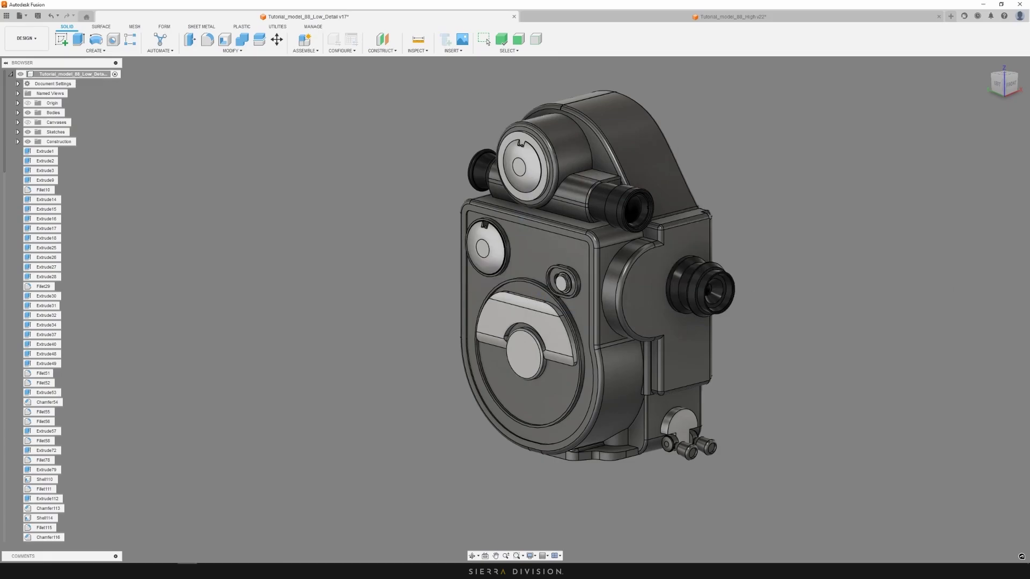
# Review the fine details on the front and side of the high-detail camera model
pyautogui.click(665, 18)
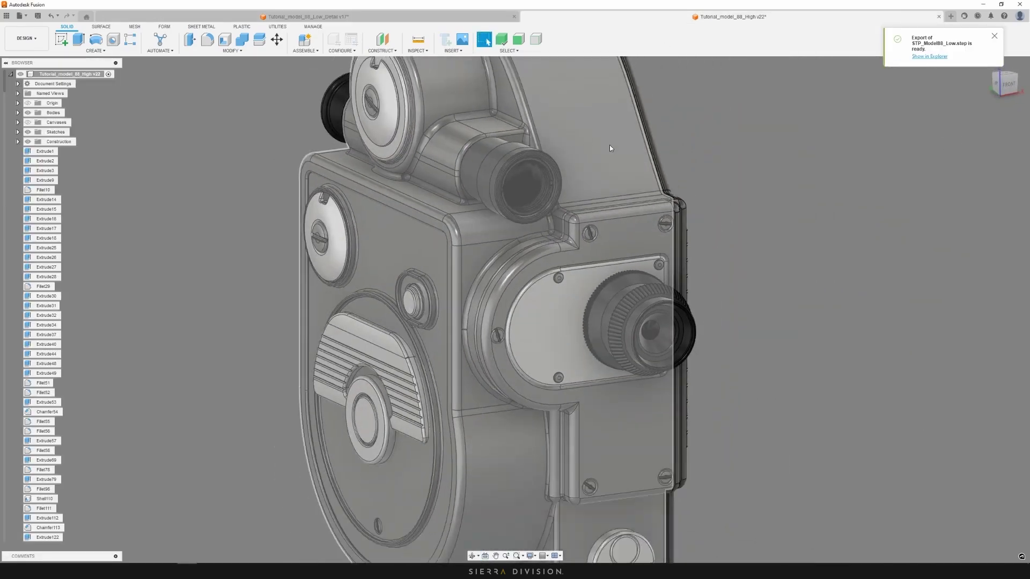
pyautogui.scroll(-3, 609, 144)
pyautogui.moveTo(740, 172); pyautogui.dragTo(785, 224, button='middle')
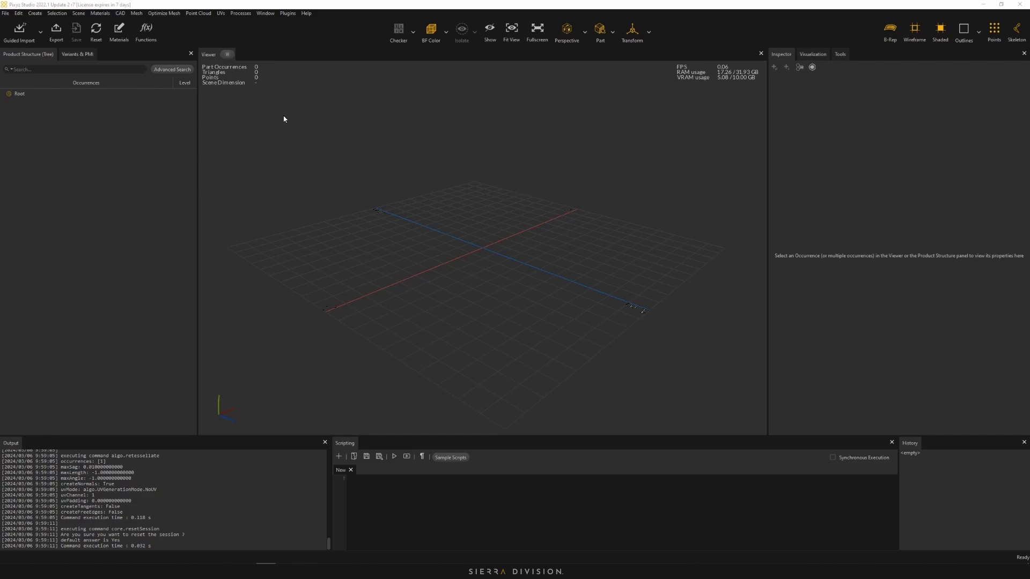
# In Pixyz Studio, start a Guided Import with STP_Model88_Low as the file to import
pyautogui.click(21, 31)
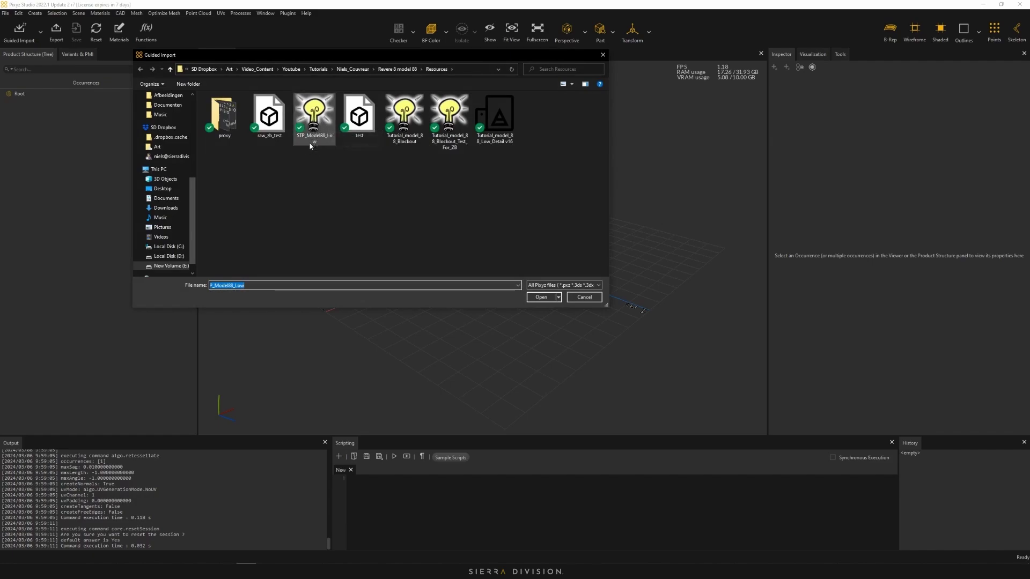
pyautogui.doubleClick(310, 133)
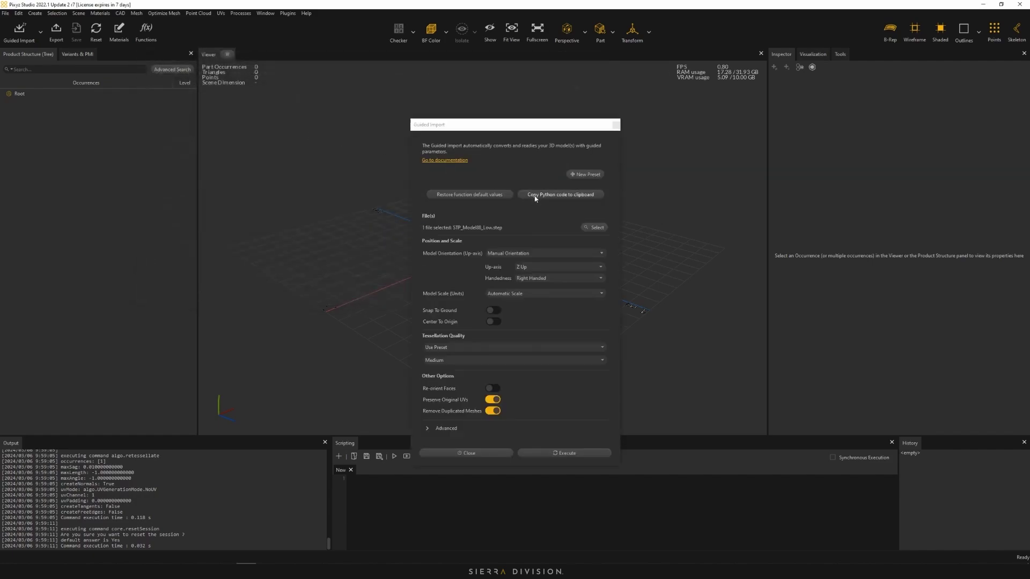
pyautogui.moveTo(491, 128); pyautogui.dragTo(529, 119)
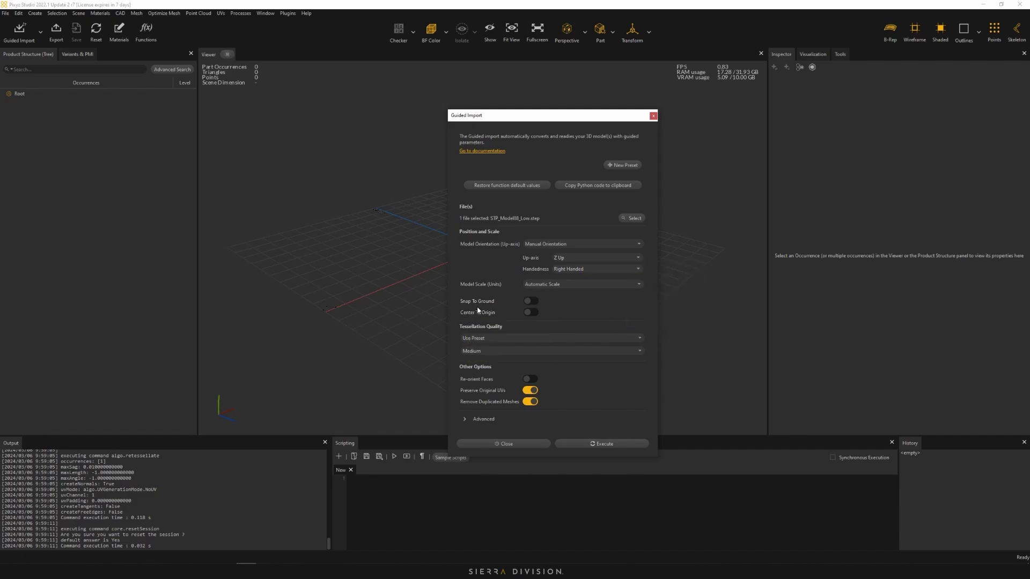
# Run the guided import of STP_Model88_Low with snap to ground and center to origin off and Medium tessellation quality
pyautogui.moveTo(469, 316)
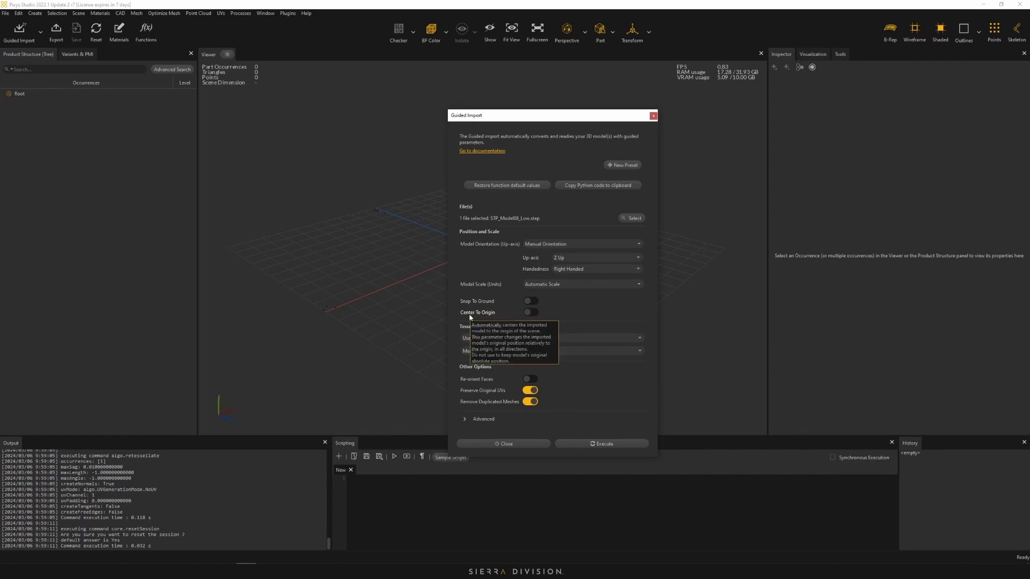
pyautogui.click(616, 444)
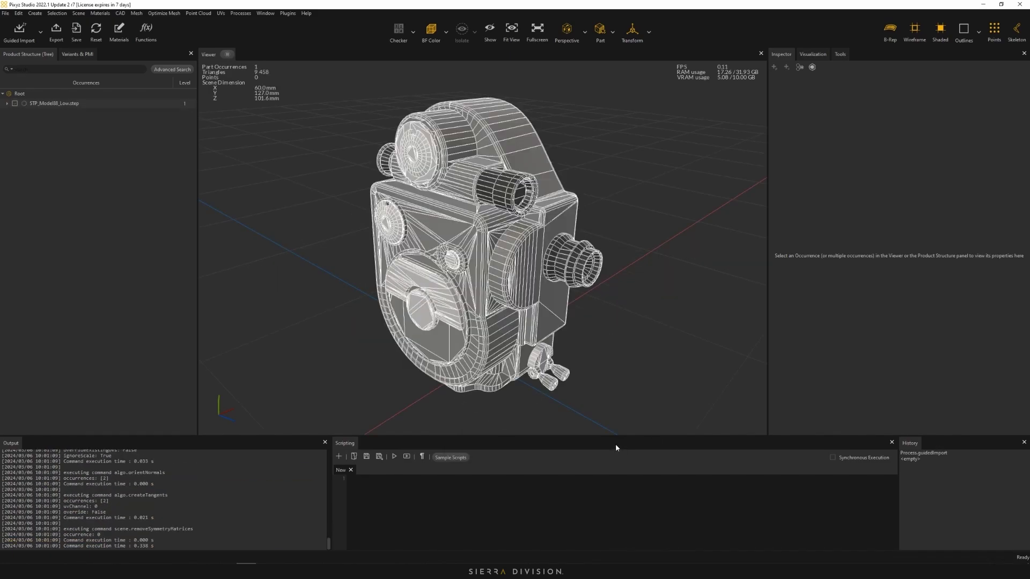
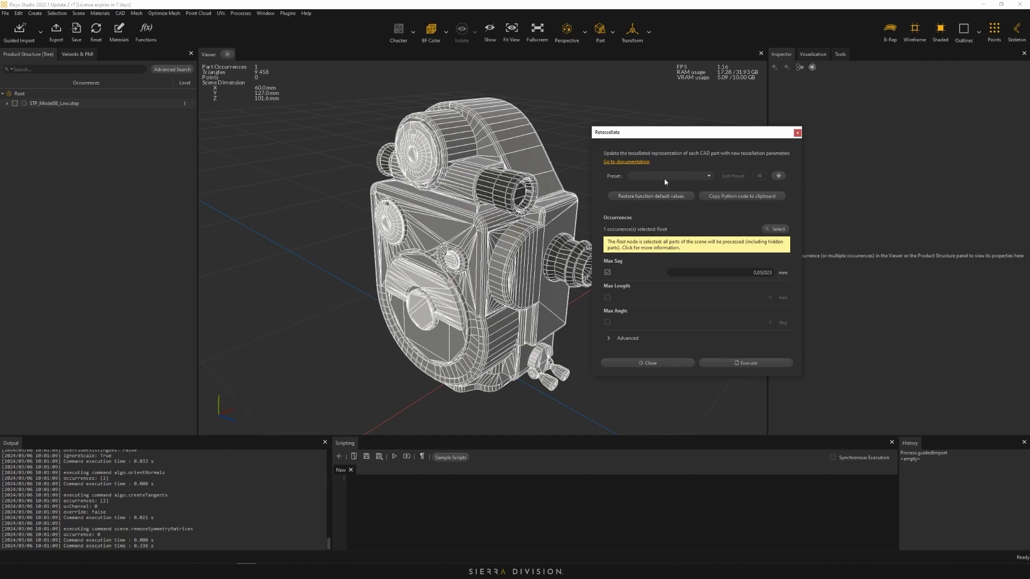
# Retessellate the whole model with the Medium preset at 0.2 mm max sag and inspect the resulting wireframe
pyautogui.click(664, 180)
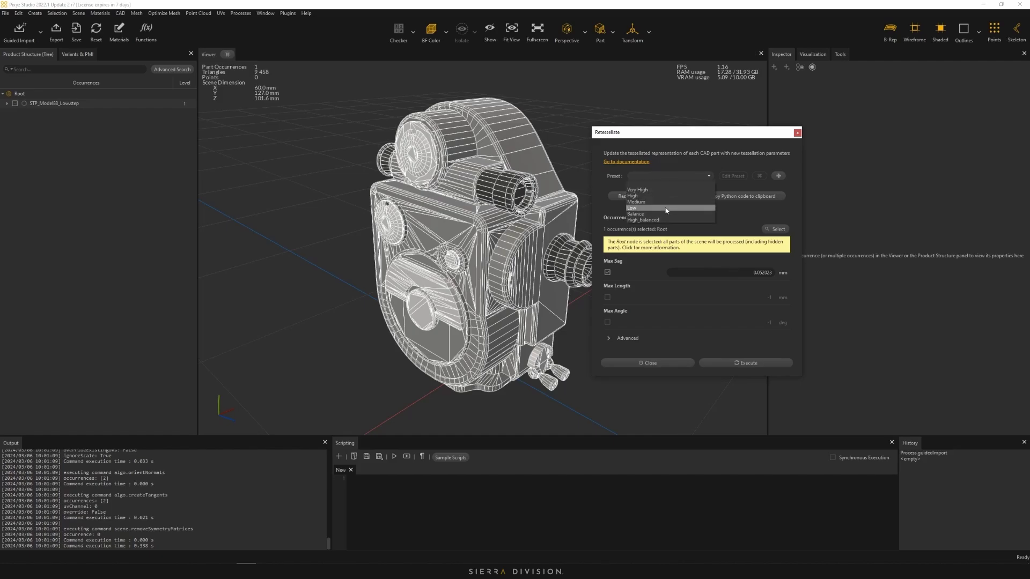
pyautogui.click(662, 202)
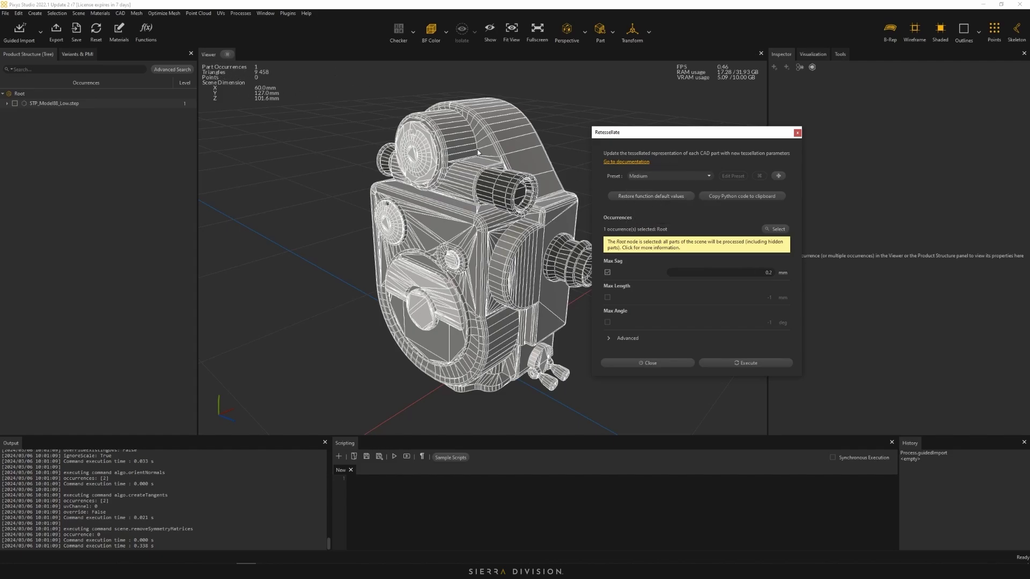
pyautogui.click(749, 363)
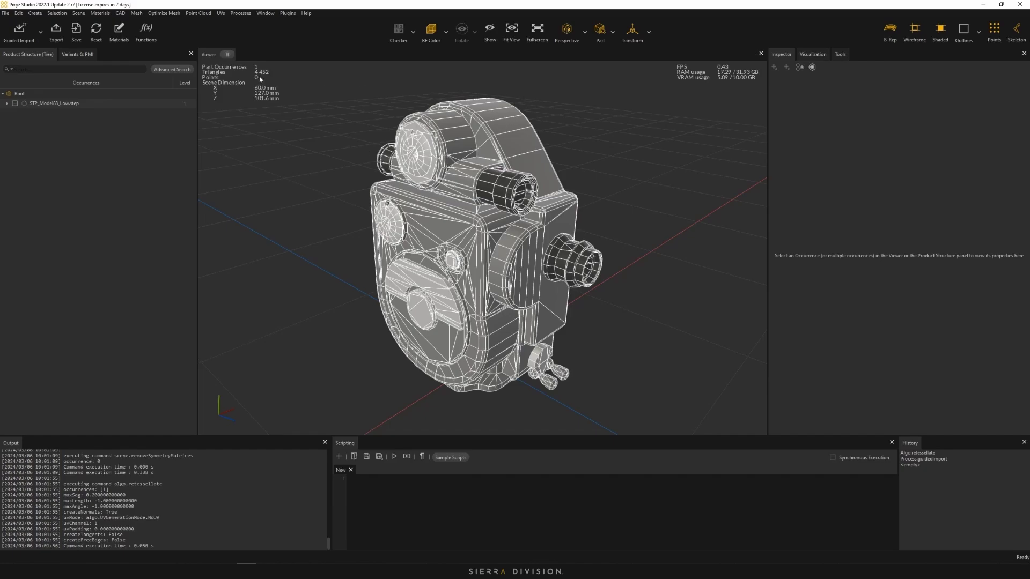
pyautogui.moveTo(356, 129); pyautogui.dragTo(384, 163)
pyautogui.scroll(10, 383, 163)
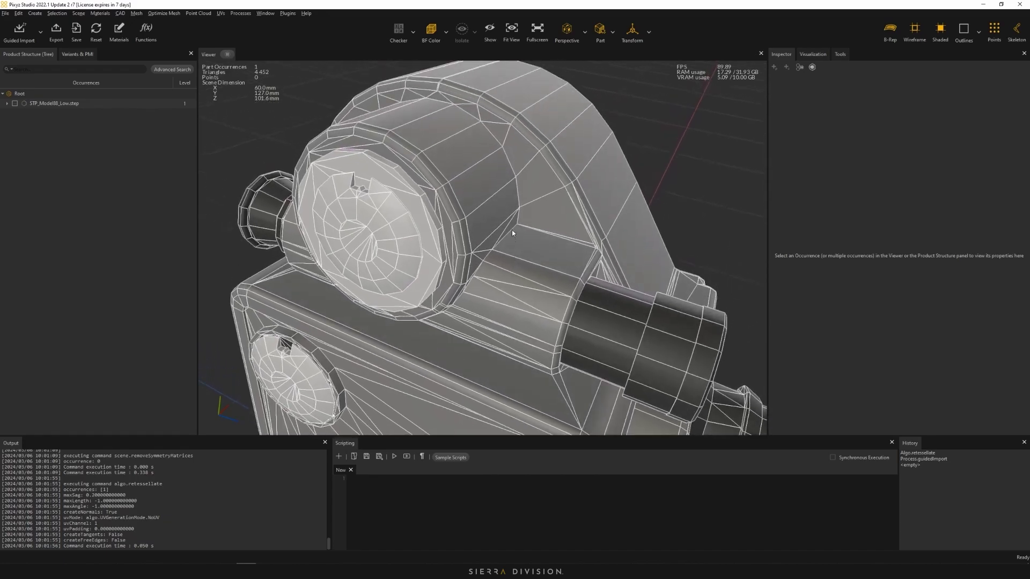
pyautogui.scroll(-10, 519, 208)
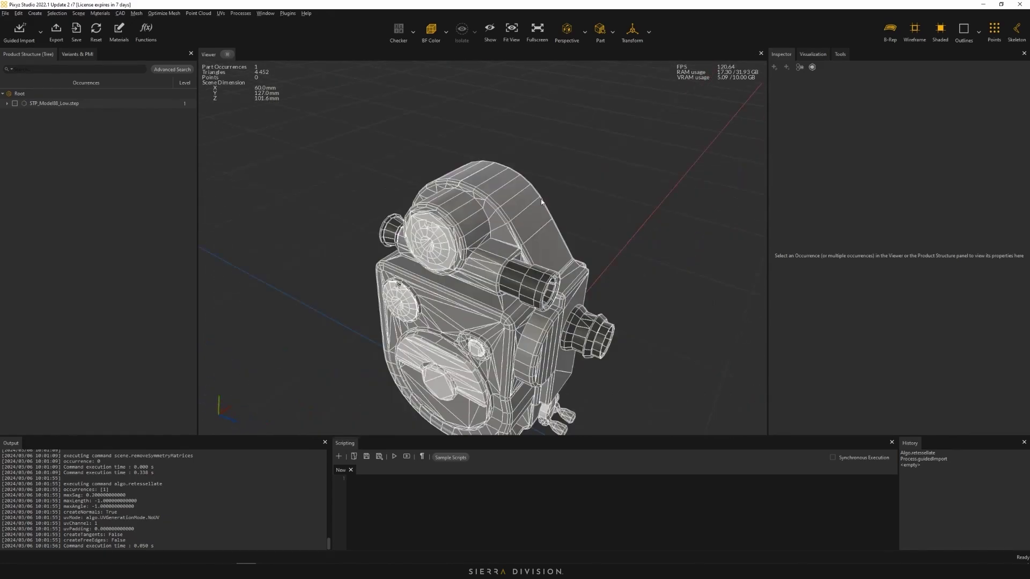
pyautogui.moveTo(551, 171); pyautogui.dragTo(569, 158)
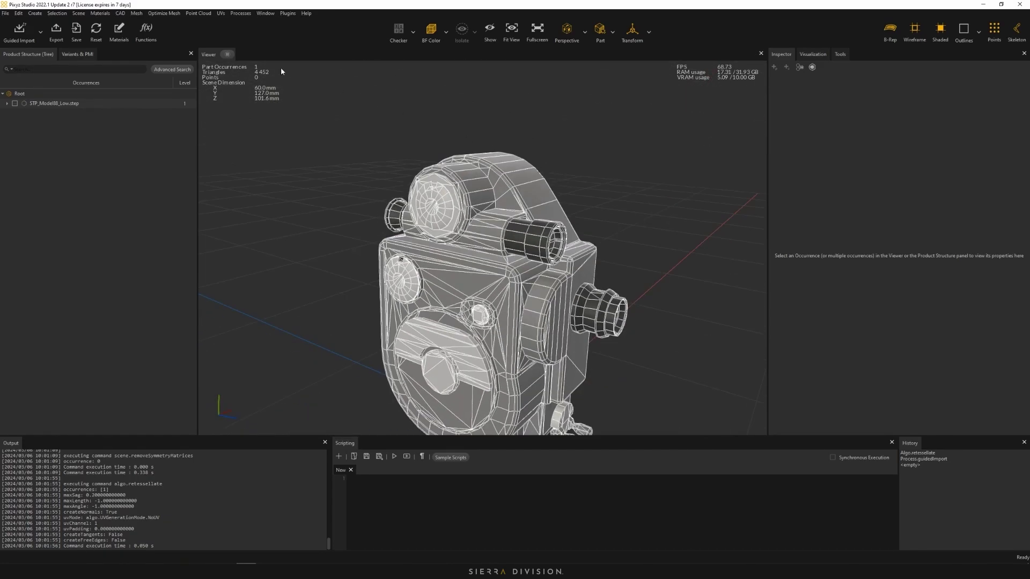
# Retessellate the whole model with the Very High preset at 0.01 mm max sag and check the mesh density
pyautogui.click(120, 14)
pyautogui.click(141, 73)
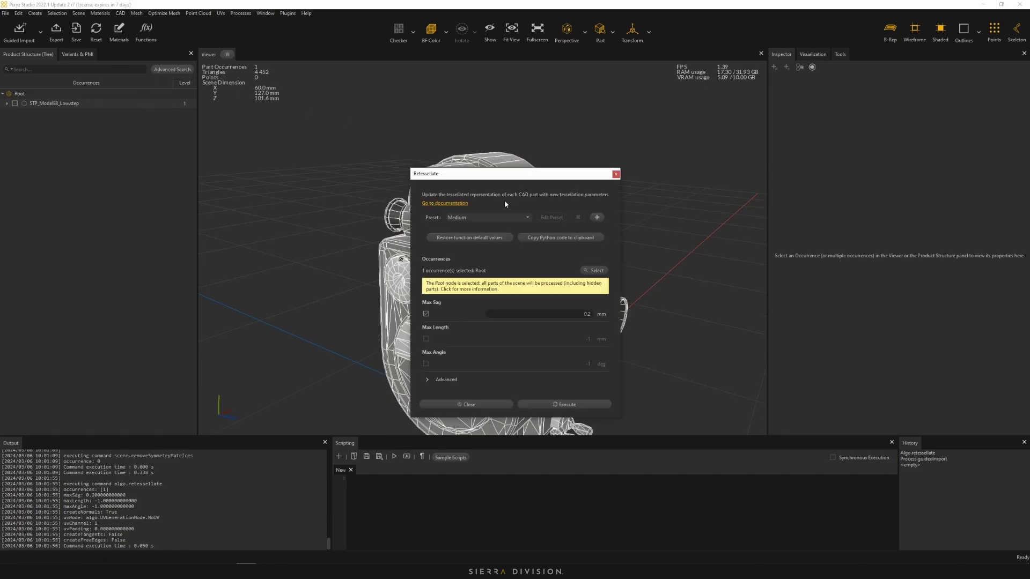
pyautogui.click(485, 218)
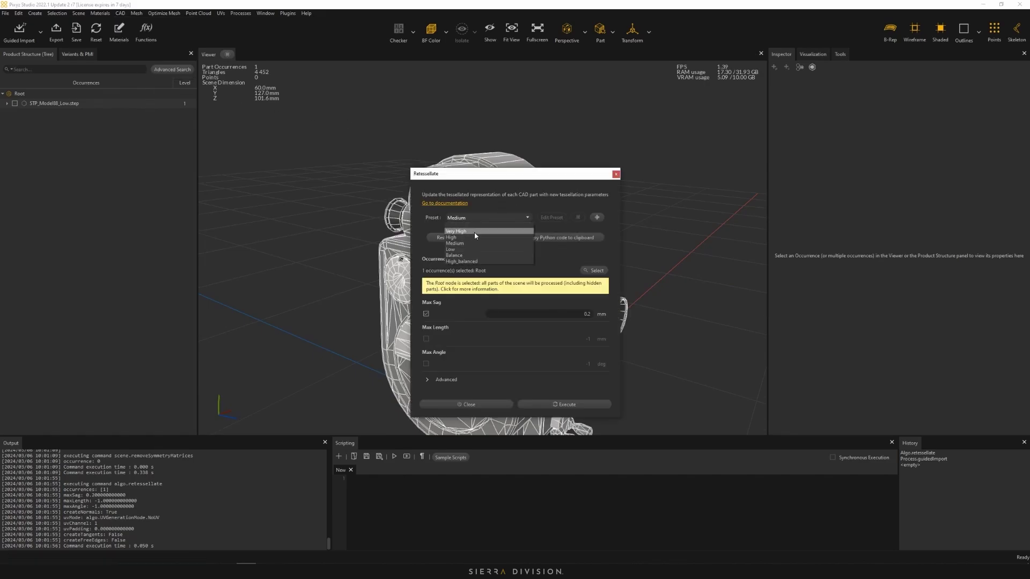
pyautogui.click(475, 233)
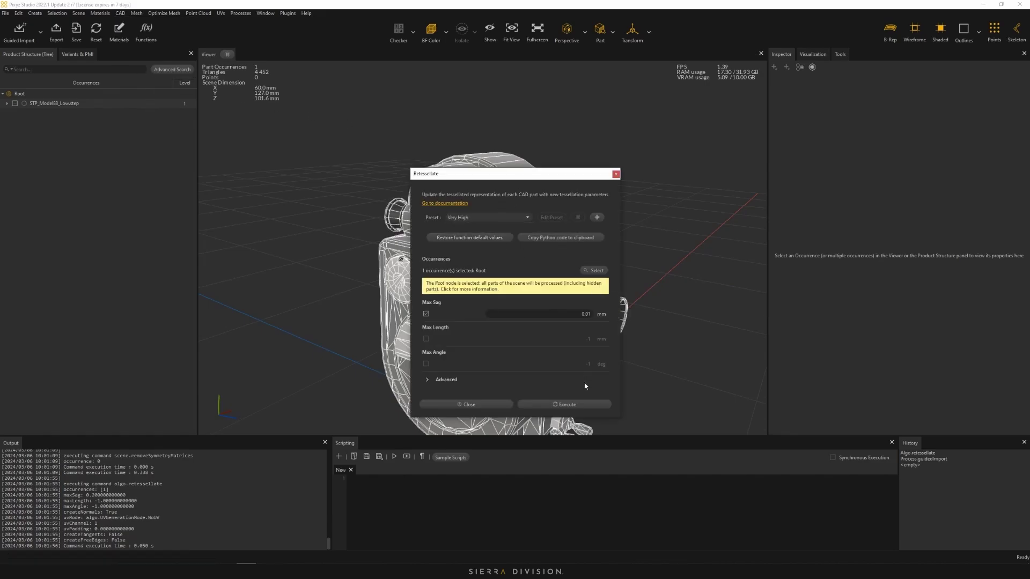
pyautogui.click(568, 405)
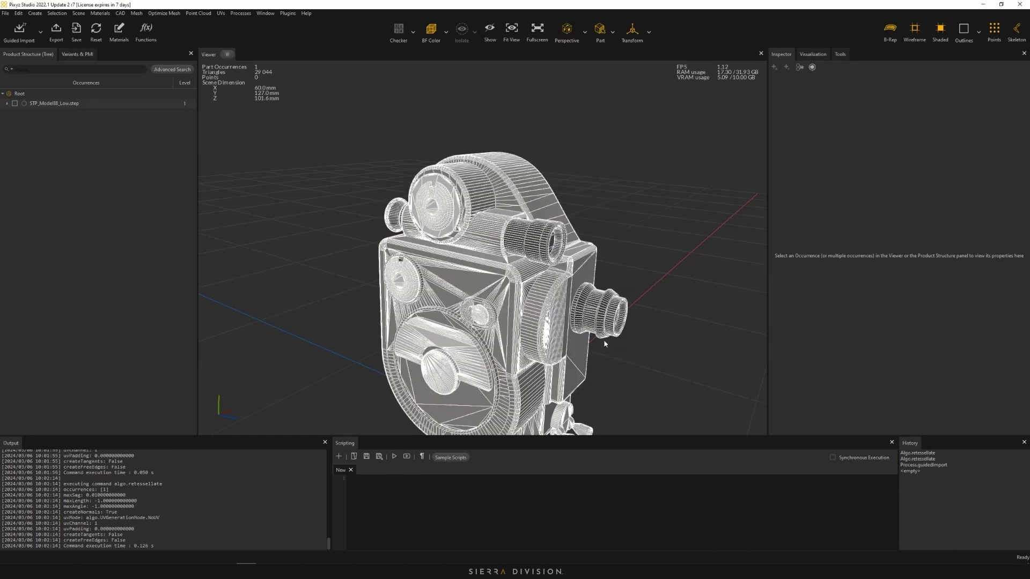
pyautogui.moveTo(616, 255)
pyautogui.mouseDown()
pyautogui.moveTo(612, 281)
pyautogui.moveTo(614, 248)
pyautogui.mouseUp()
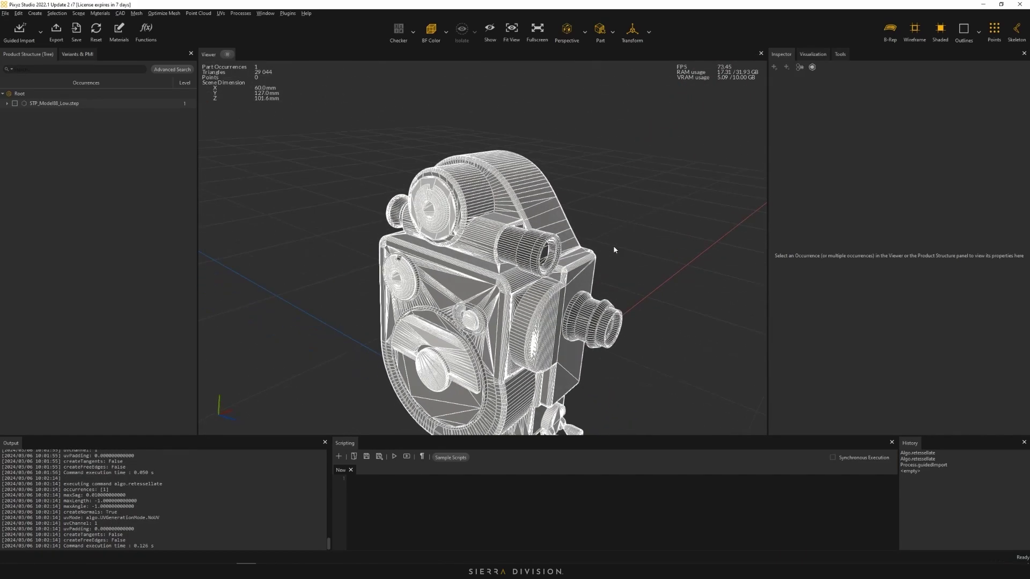
pyautogui.moveTo(487, 216); pyautogui.dragTo(483, 208)
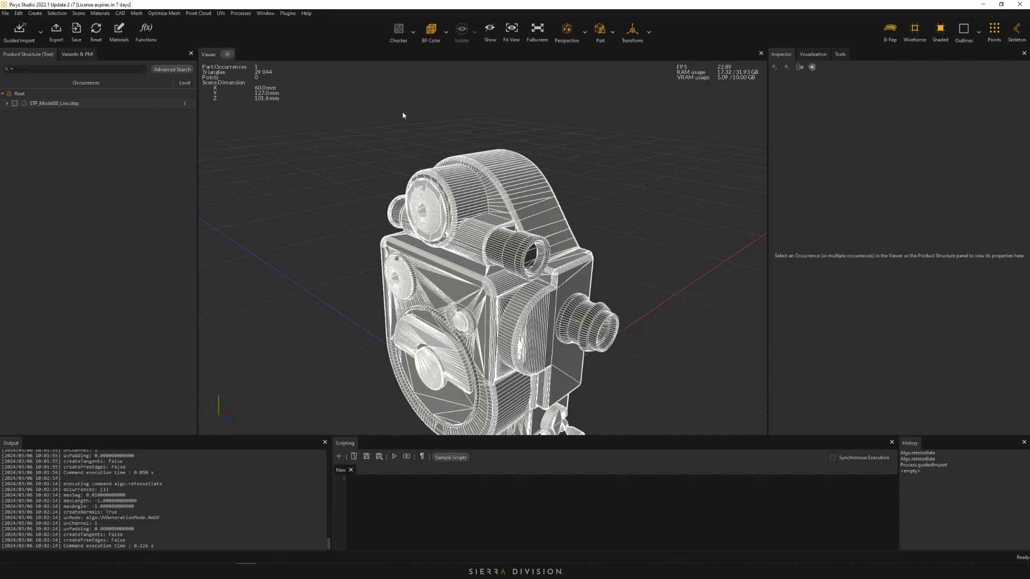
# Retessellate the whole model with the custom High_balanced preset and look over the resulting mesh
pyautogui.click(120, 13)
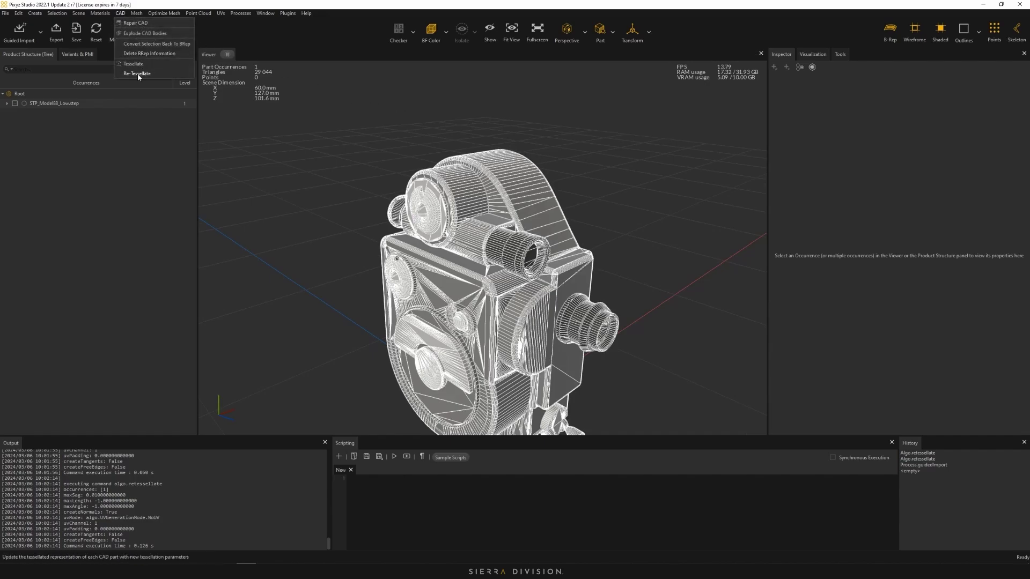
pyautogui.click(138, 75)
pyautogui.click(485, 218)
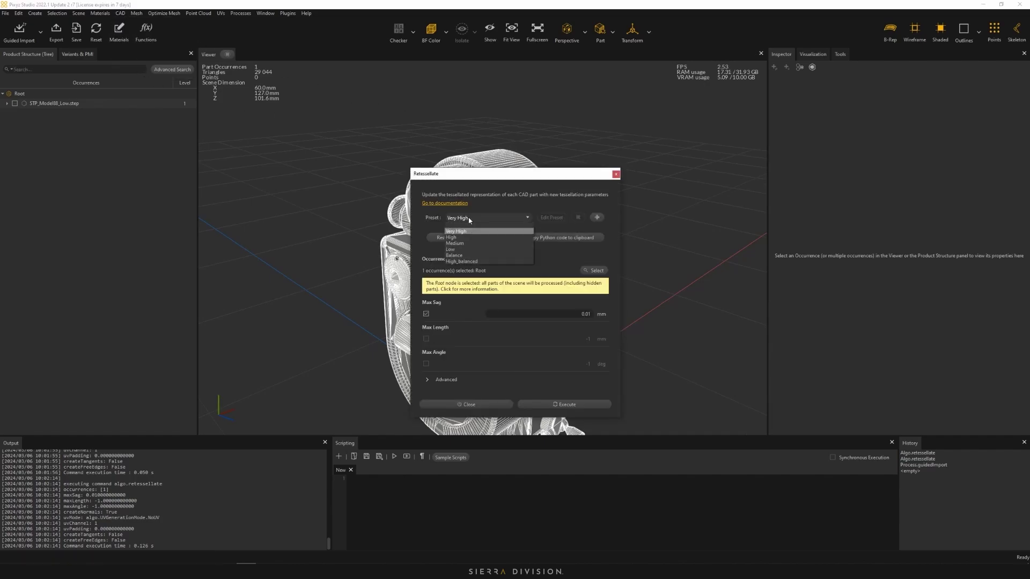
pyautogui.click(468, 263)
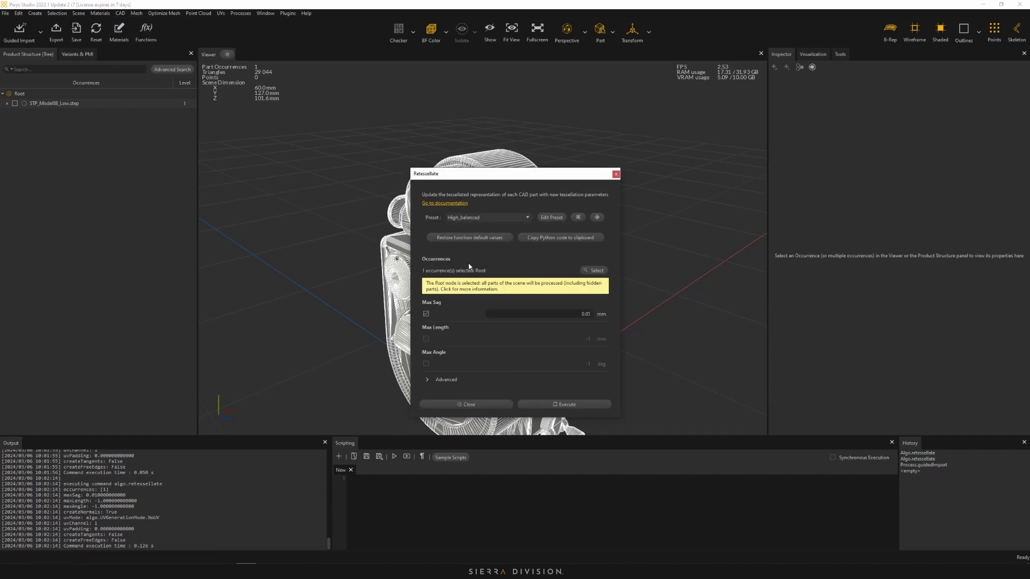
pyautogui.click(584, 404)
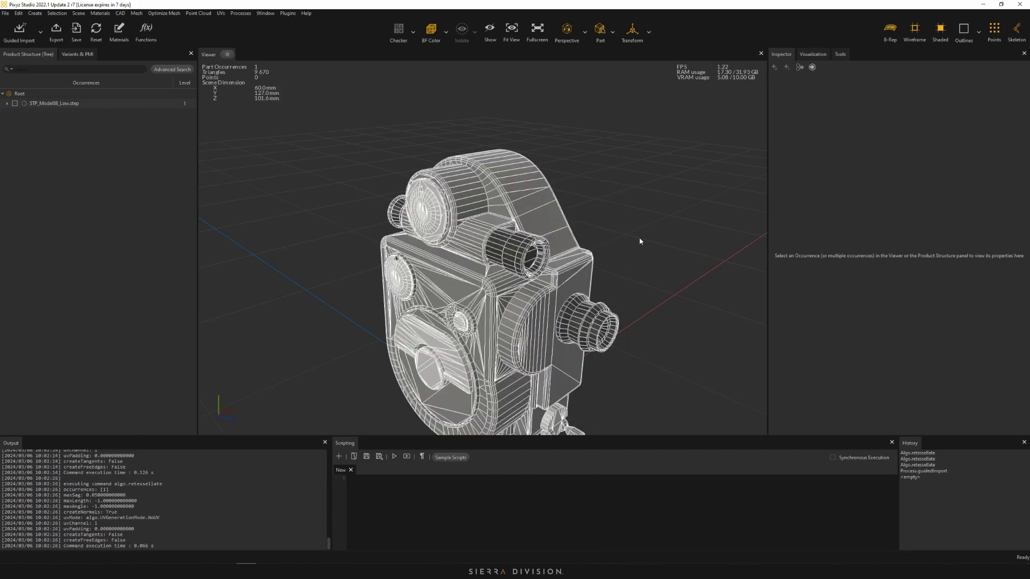
pyautogui.moveTo(639, 242)
pyautogui.mouseDown()
pyautogui.moveTo(631, 306)
pyautogui.moveTo(646, 241)
pyautogui.moveTo(630, 228)
pyautogui.mouseUp()
# Run the retessellation once more with the High_balanced preset, keeping max sag at 0.05 mm
pyautogui.click(120, 12)
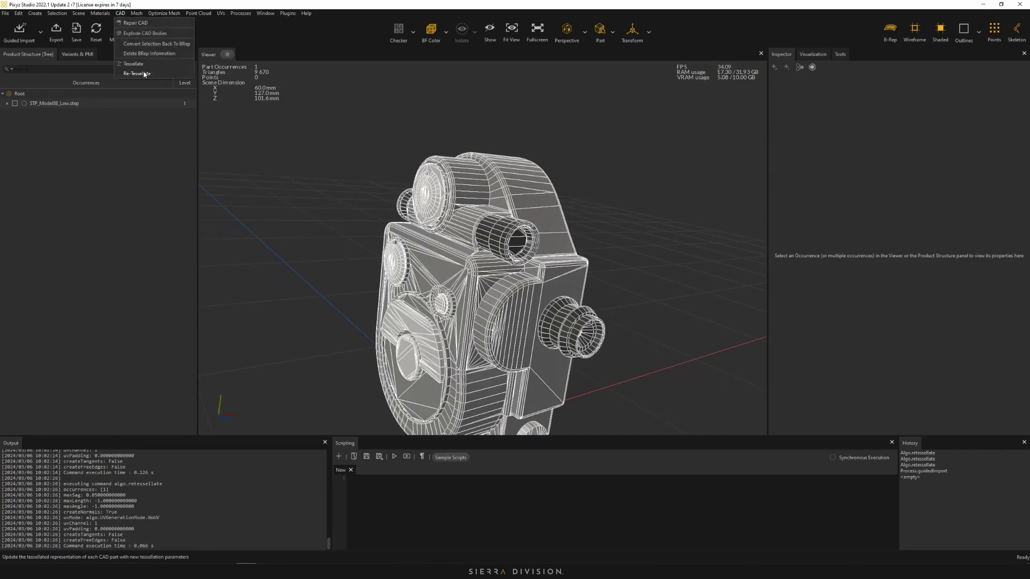
pyautogui.click(138, 73)
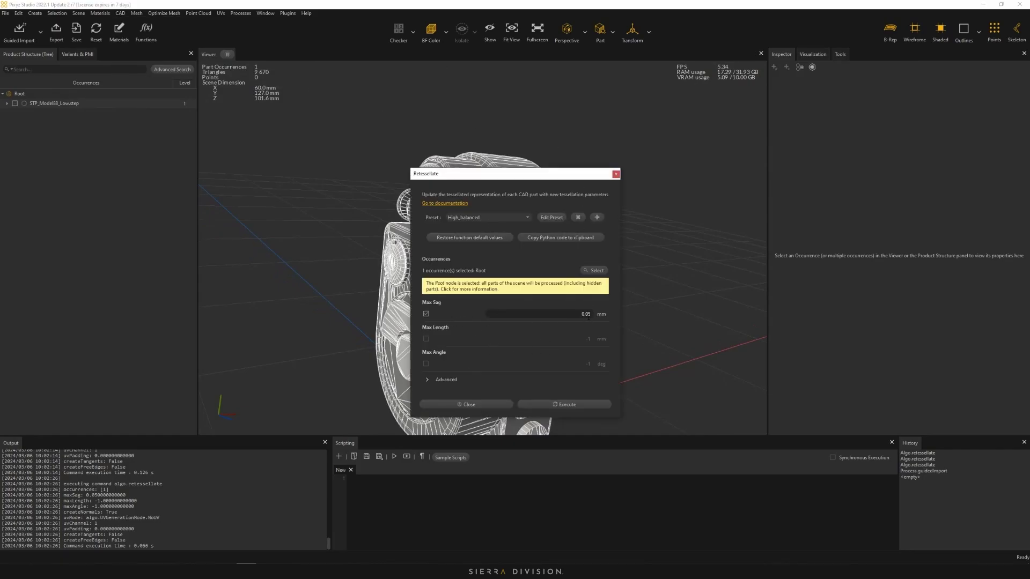
pyautogui.moveTo(507, 174); pyautogui.dragTo(575, 171)
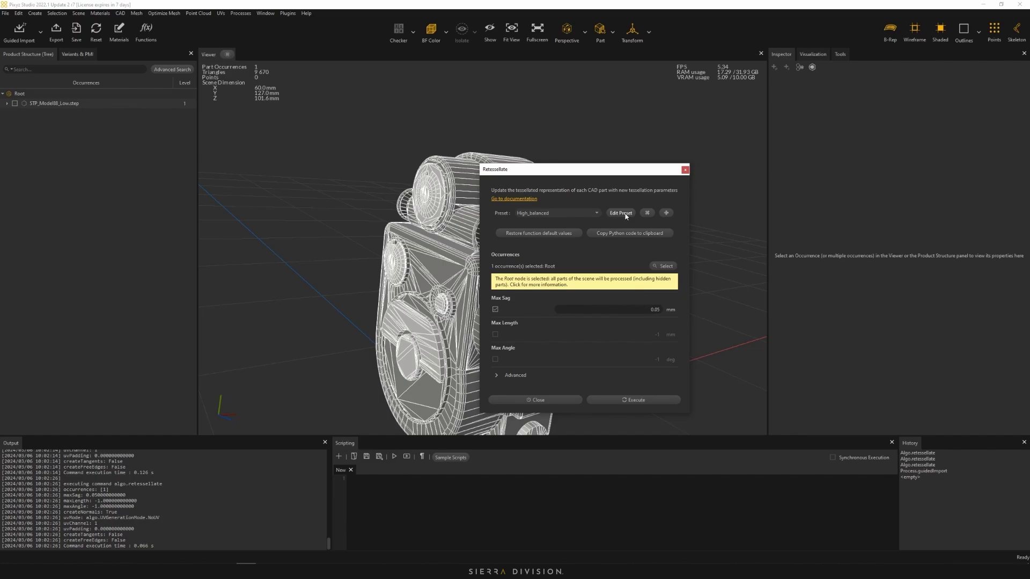
pyautogui.click(616, 400)
pyautogui.moveTo(615, 398); pyautogui.dragTo(649, 360)
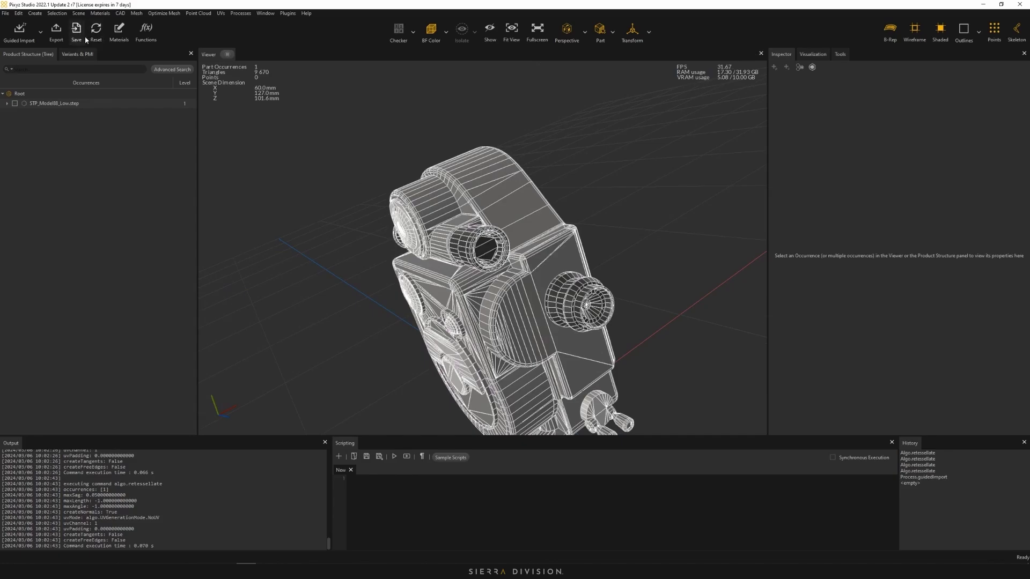
# Export the retessellated scene to the Resources folder as an FBX file named Model88_Low
pyautogui.click(56, 31)
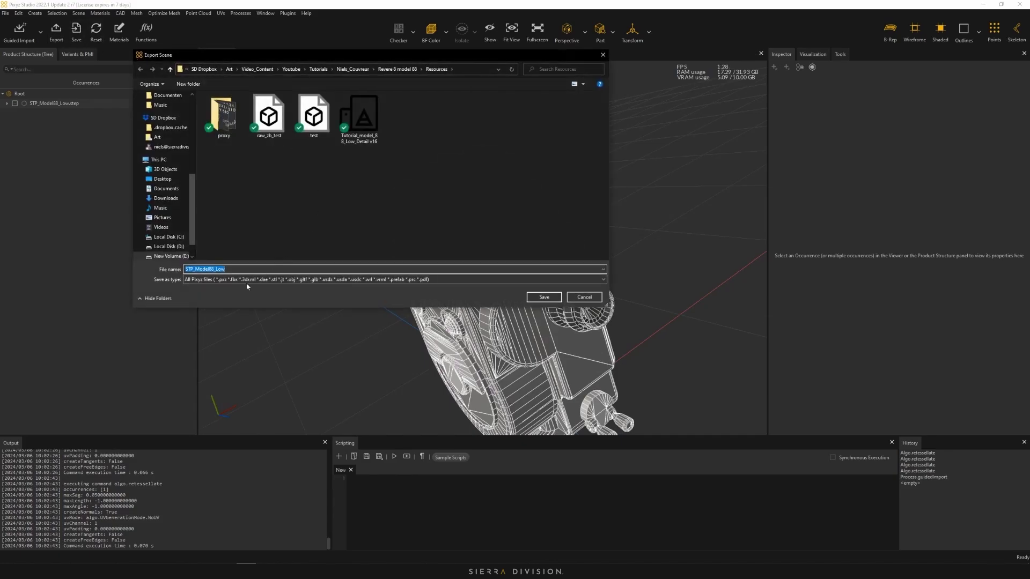
pyautogui.click(212, 280)
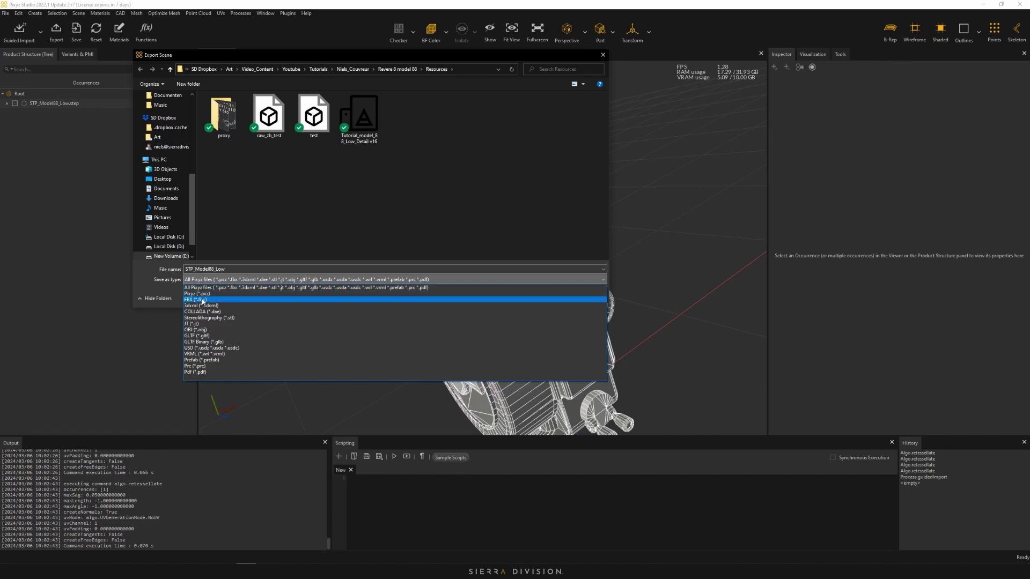
pyautogui.click(202, 299)
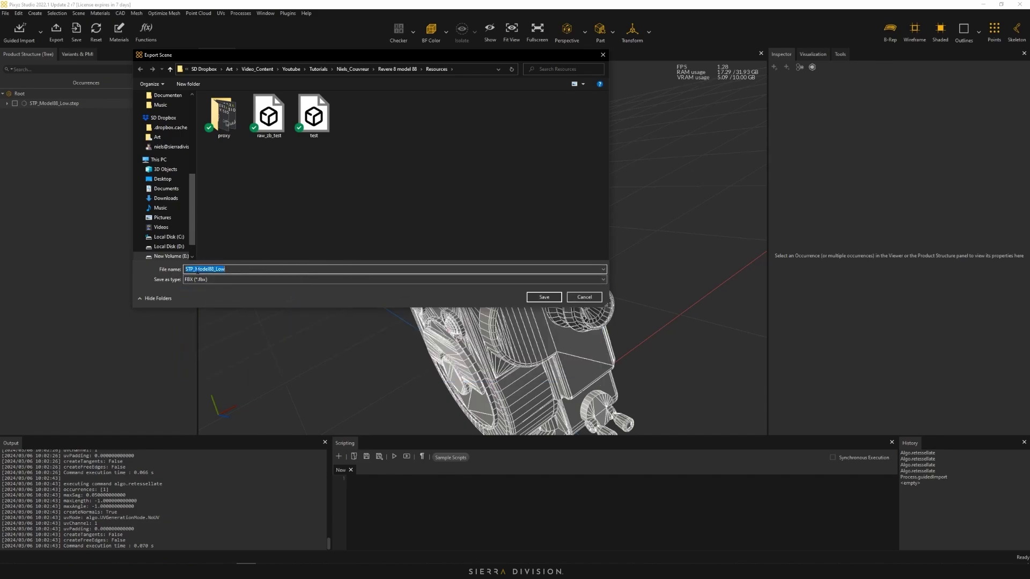
pyautogui.moveTo(197, 271); pyautogui.dragTo(183, 271)
pyautogui.press('BackSpace')
pyautogui.click(543, 298)
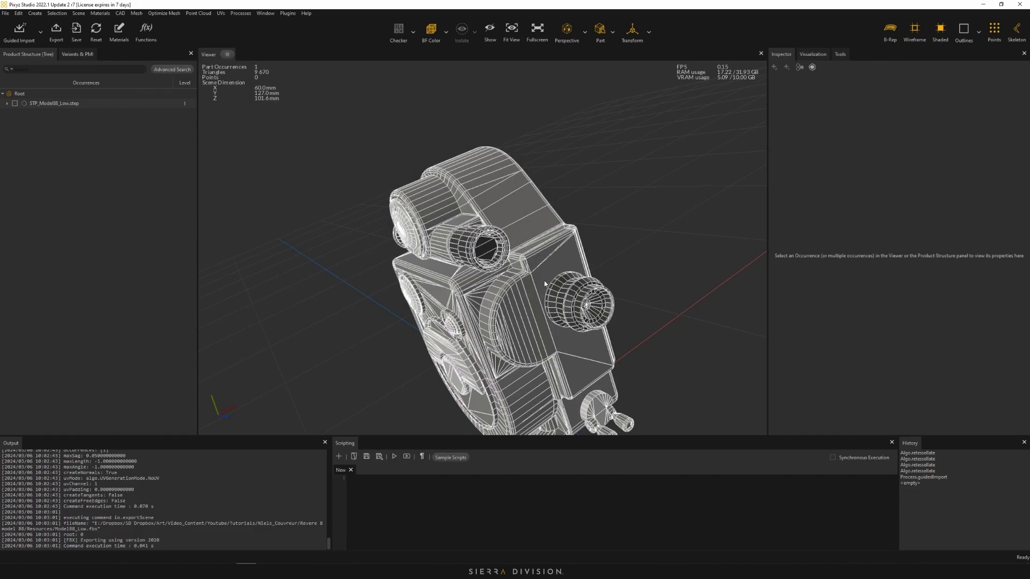
pyautogui.moveTo(559, 234); pyautogui.dragTo(583, 240)
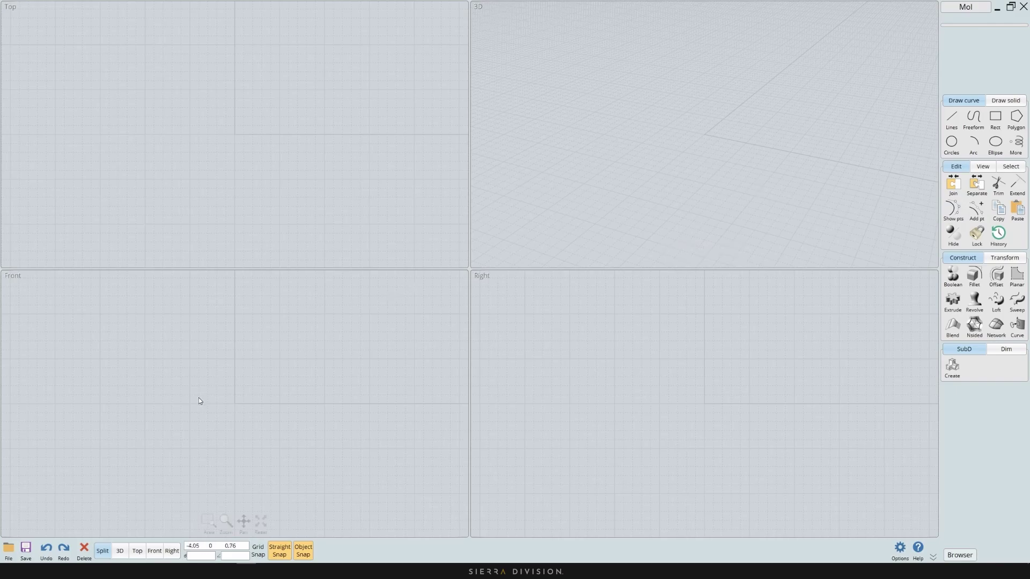
# In MoI, import the STP_Model88_Low file from the Resources folder and view the camera from its detailed side
pyautogui.click(8, 549)
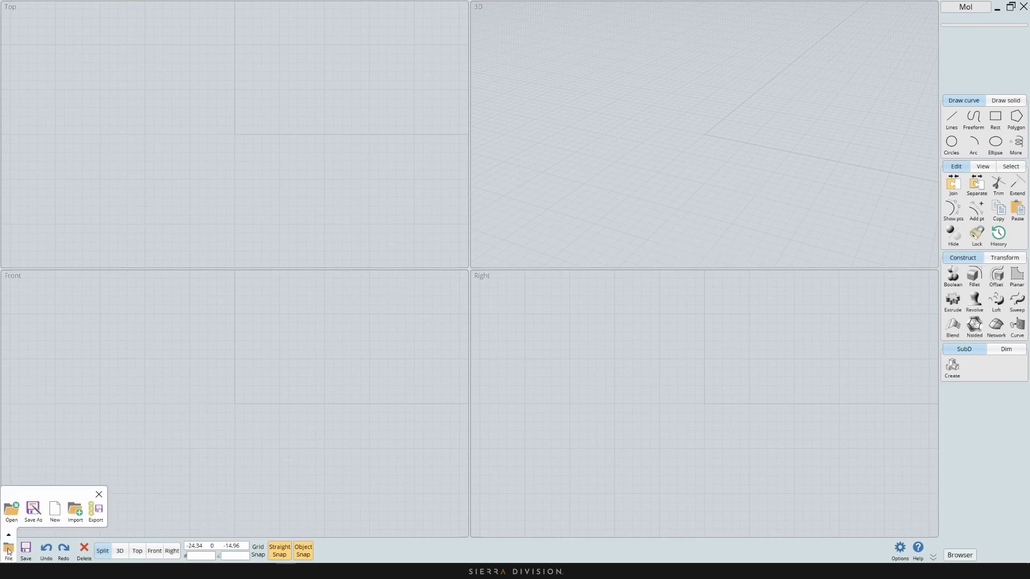
pyautogui.click(77, 513)
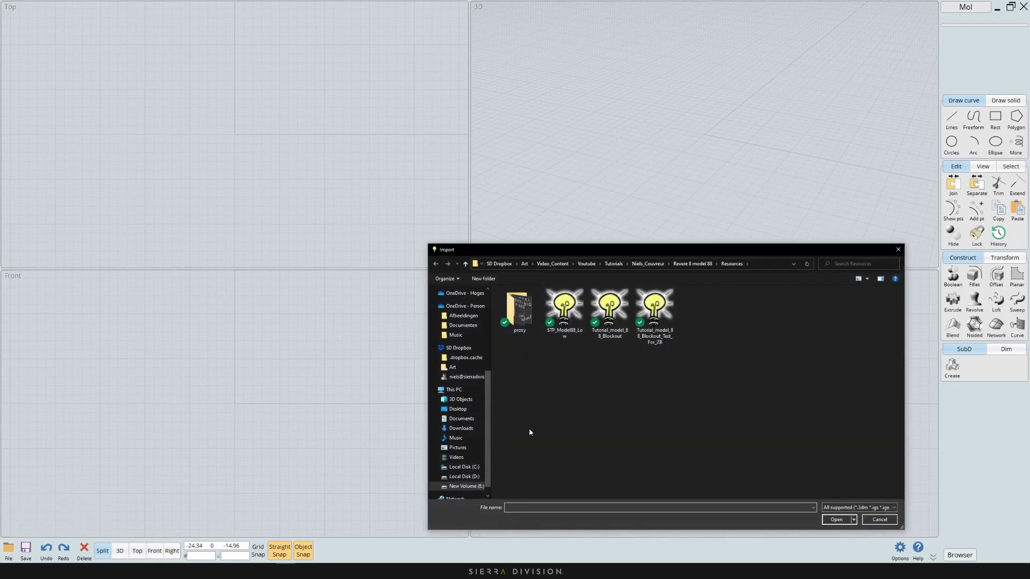
pyautogui.click(570, 325)
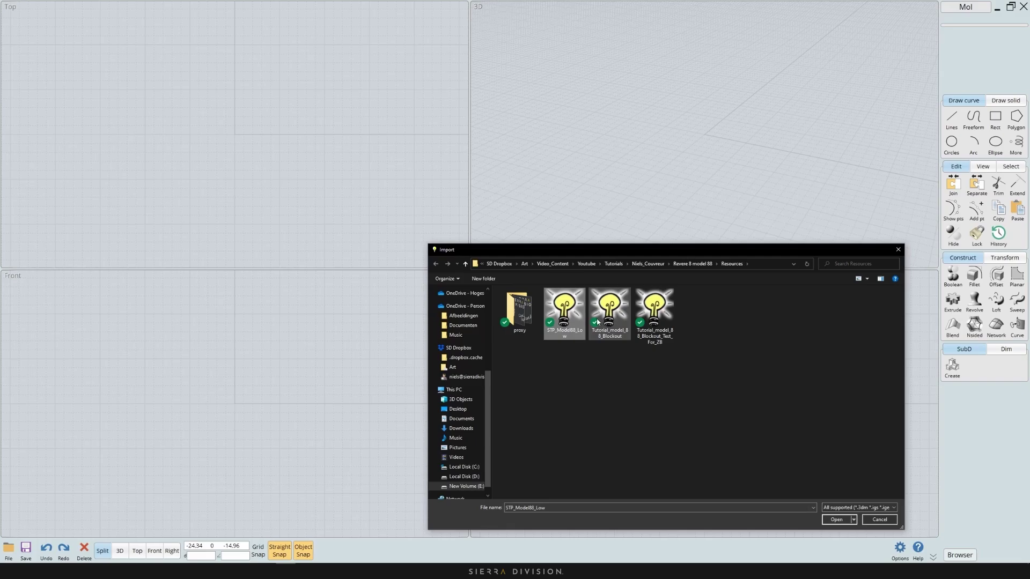
pyautogui.click(831, 520)
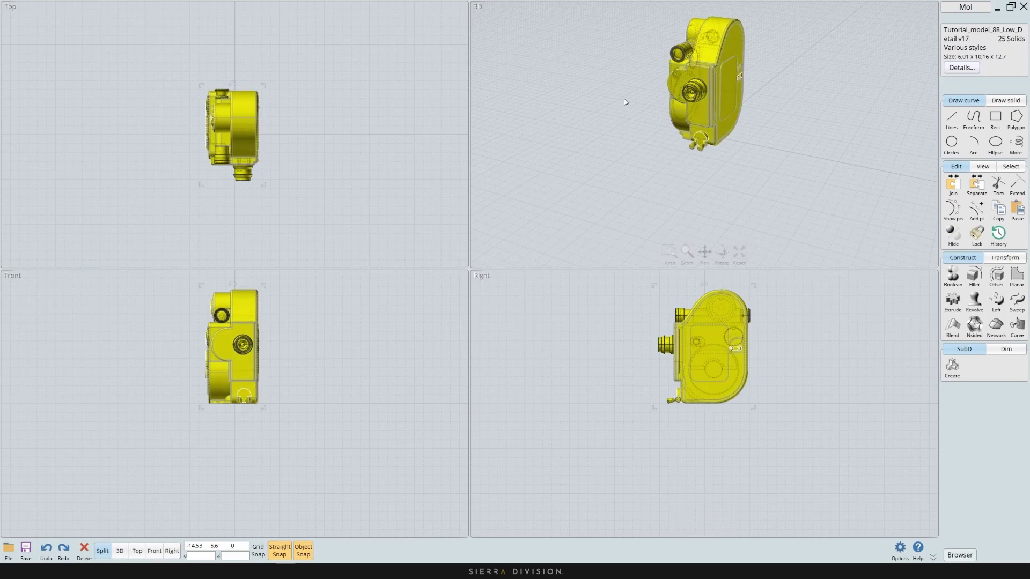
pyautogui.moveTo(623, 98); pyautogui.dragTo(591, 110, button='right')
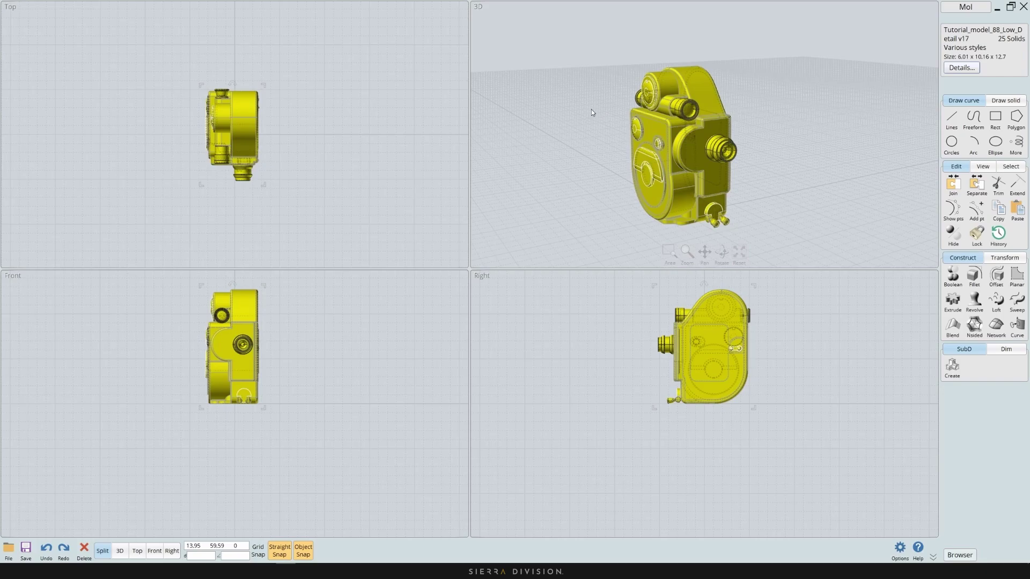
# Export the camera model as FBX to the Resources folder, replacing the existing Model88_Low_MOI file
pyautogui.click(8, 549)
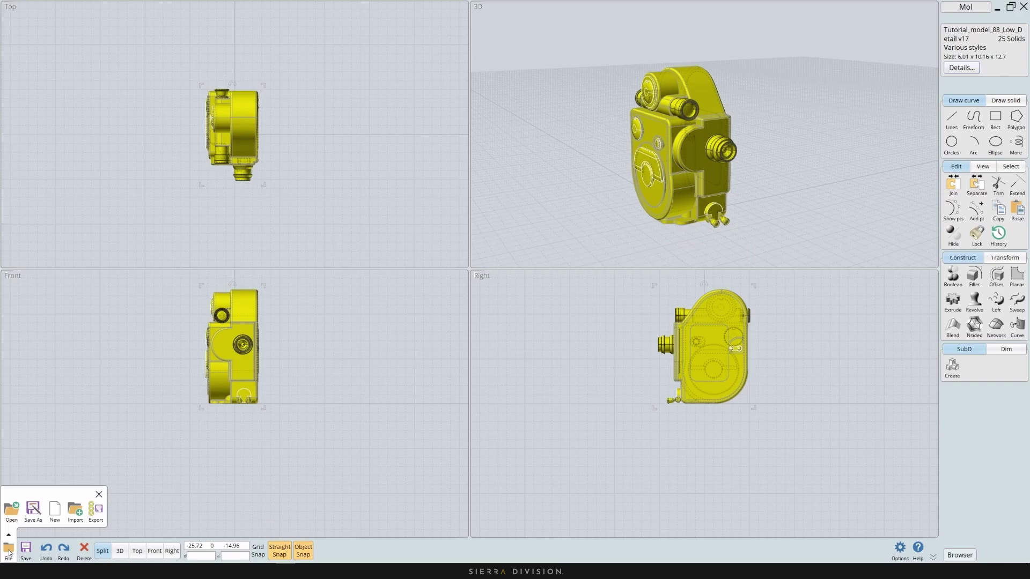
pyautogui.click(95, 512)
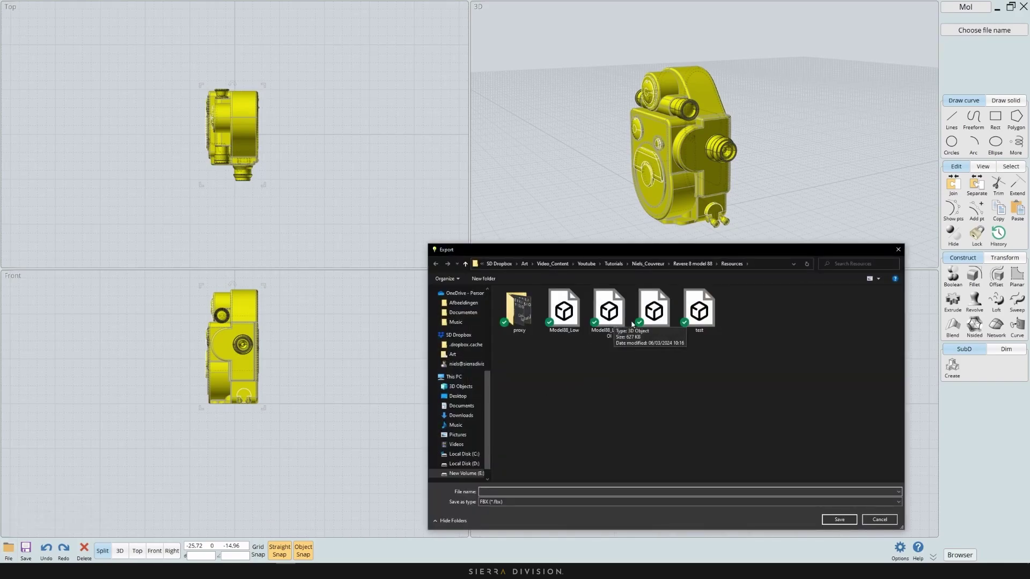
pyautogui.click(611, 314)
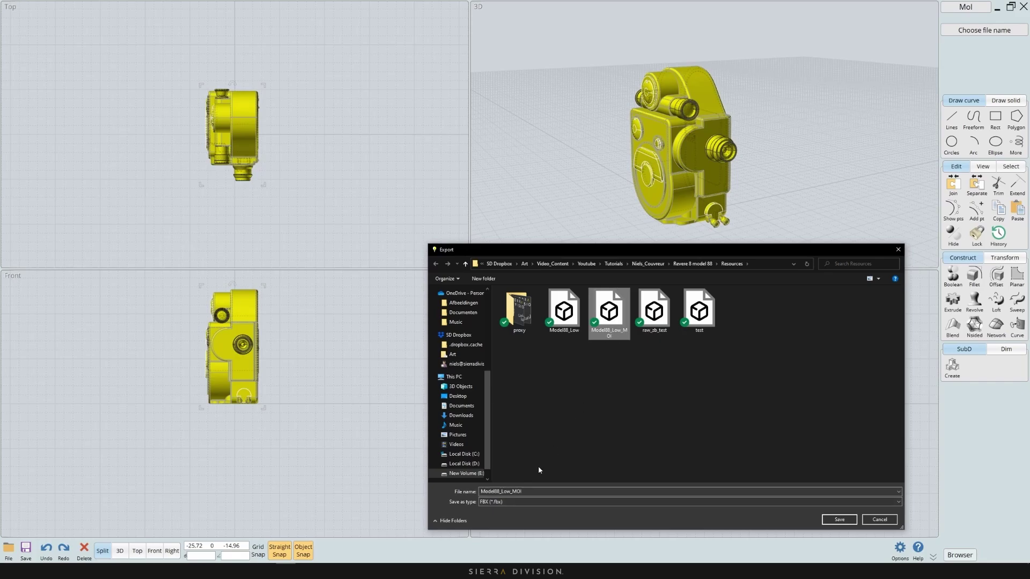
pyautogui.click(829, 519)
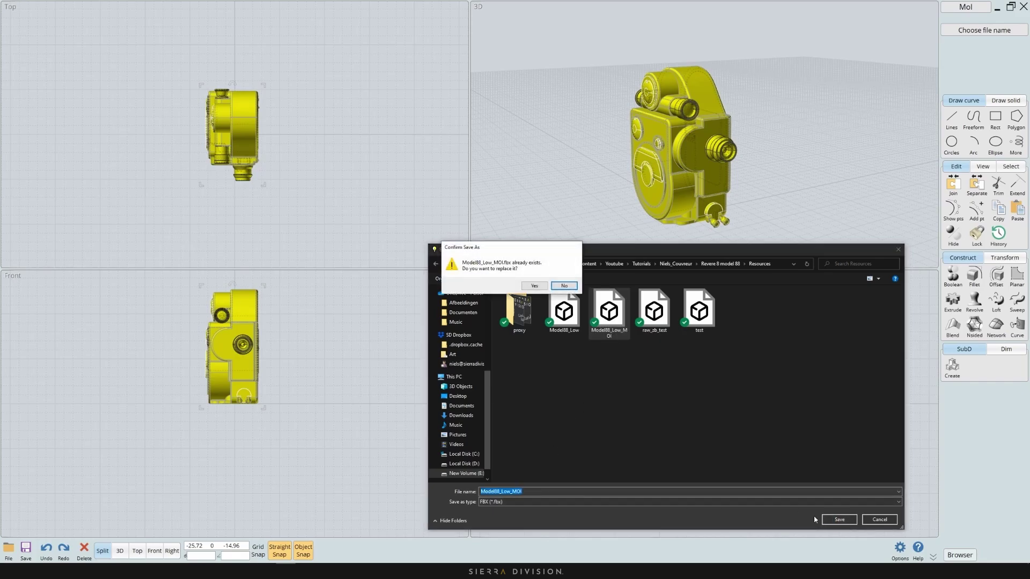
pyautogui.click(534, 286)
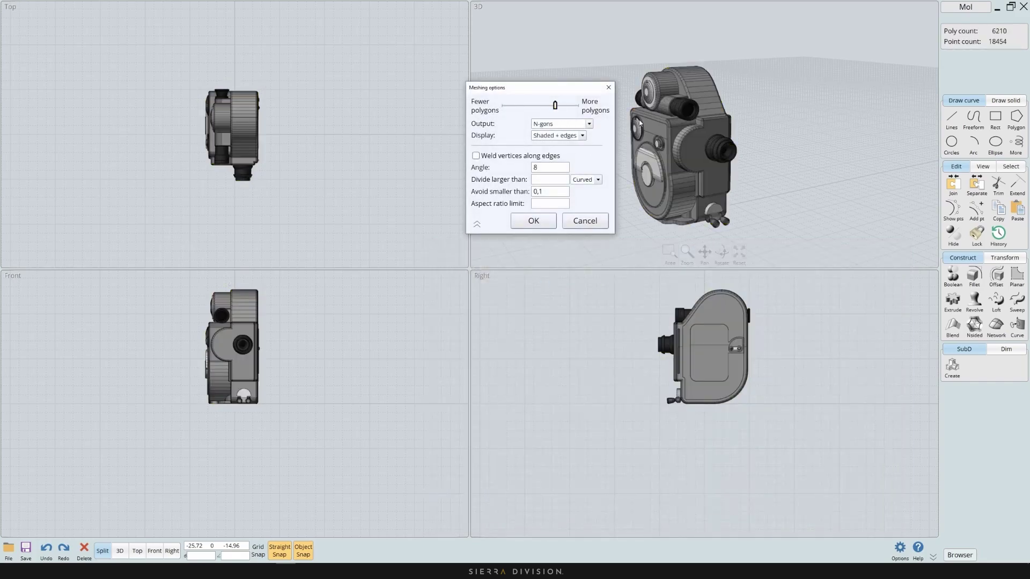
# Lower the mesh density to an angle of 9,32 and inspect the polygons around the camera's upper dial
pyautogui.moveTo(525, 90); pyautogui.dragTo(529, 112)
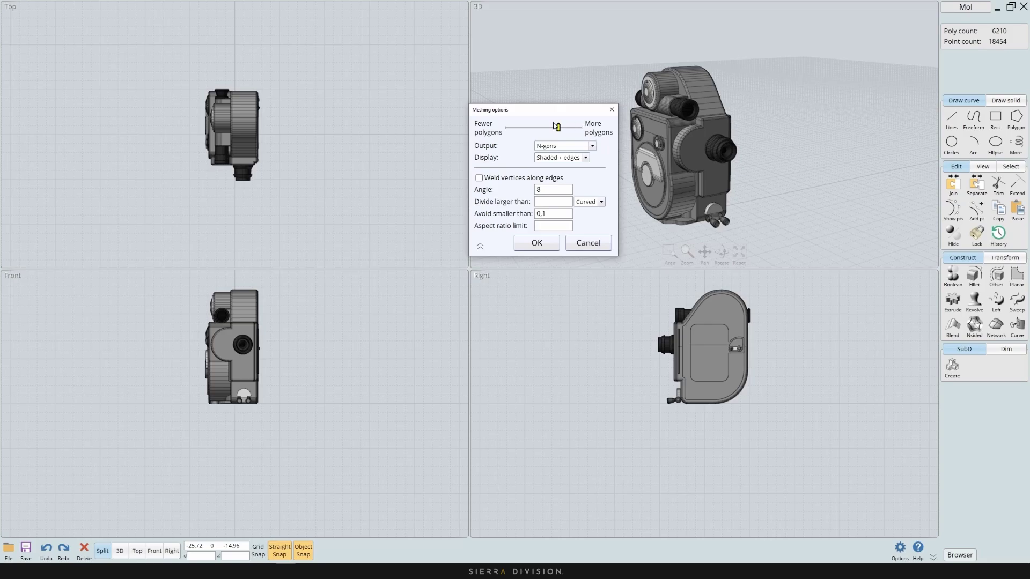
pyautogui.moveTo(559, 132); pyautogui.dragTo(553, 131)
pyautogui.scroll(4, 817, 163)
pyautogui.scroll(2, 820, 161)
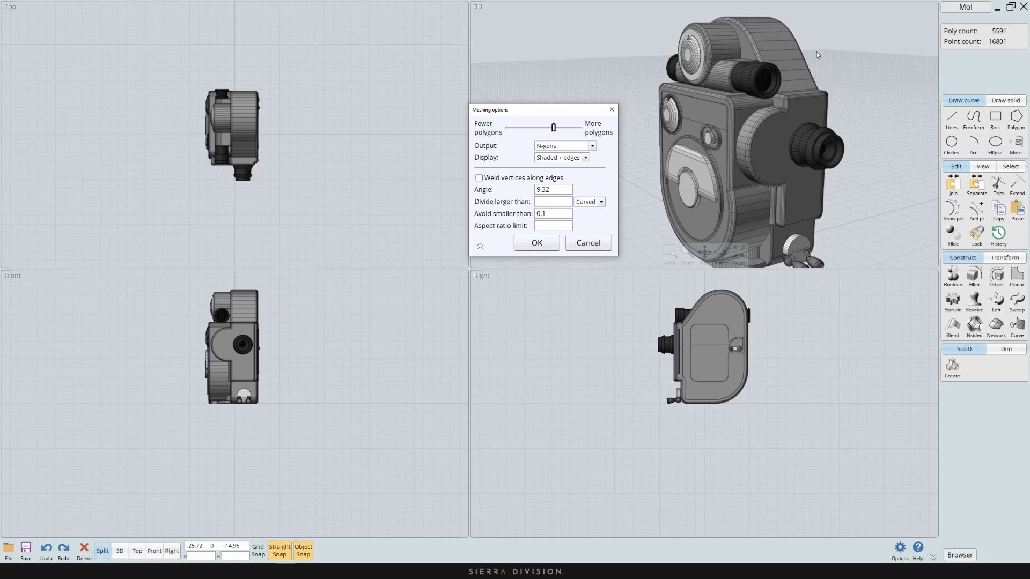
pyautogui.scroll(5, 773, 102)
pyautogui.moveTo(729, 121); pyautogui.dragTo(628, 137, button='right')
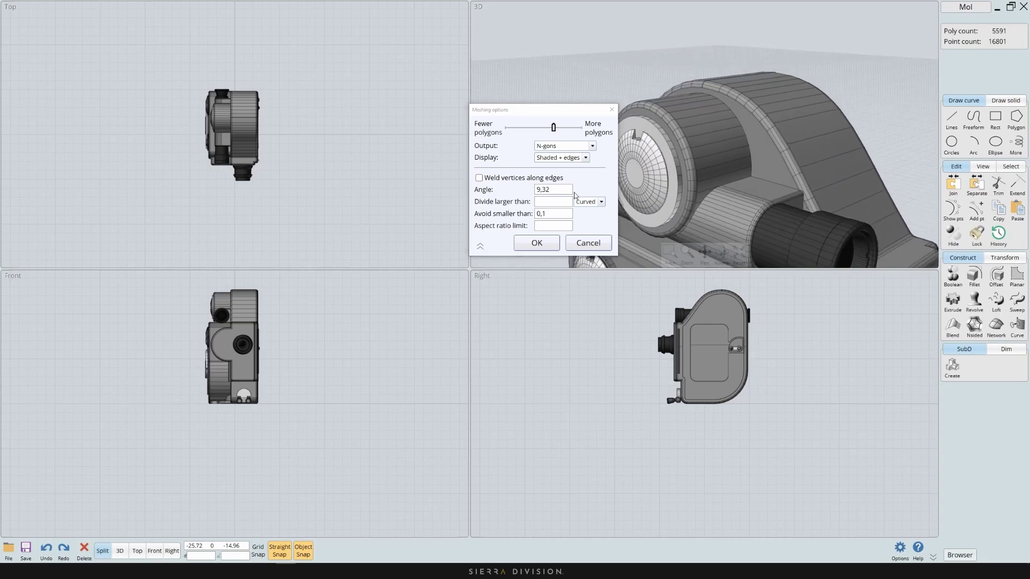
# Try the Quads & Triangles mesh output, inspect the triangulation near the upper dial, and return the output to N-gons
pyautogui.click(580, 147)
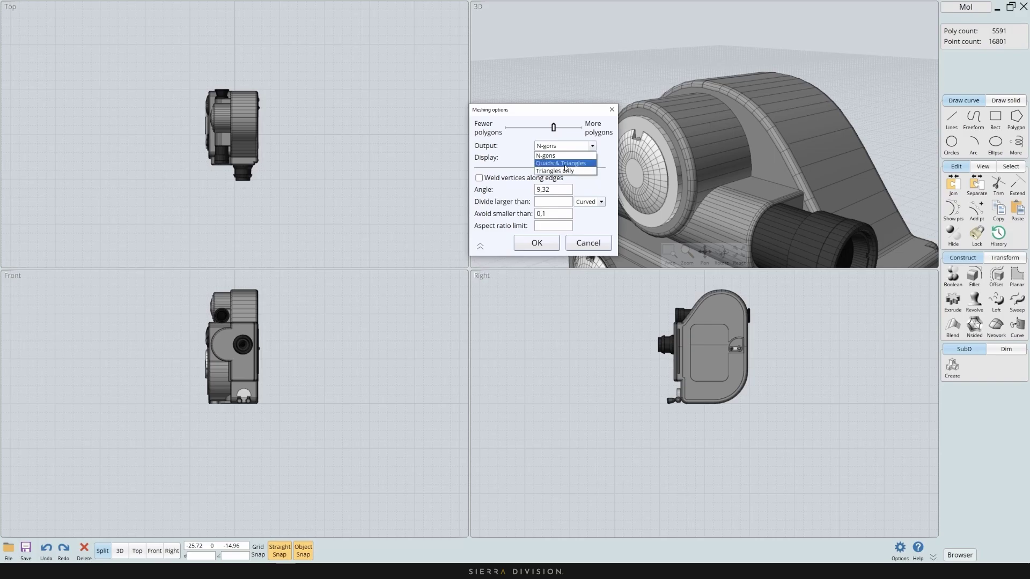
pyautogui.click(566, 163)
pyautogui.scroll(3, 756, 147)
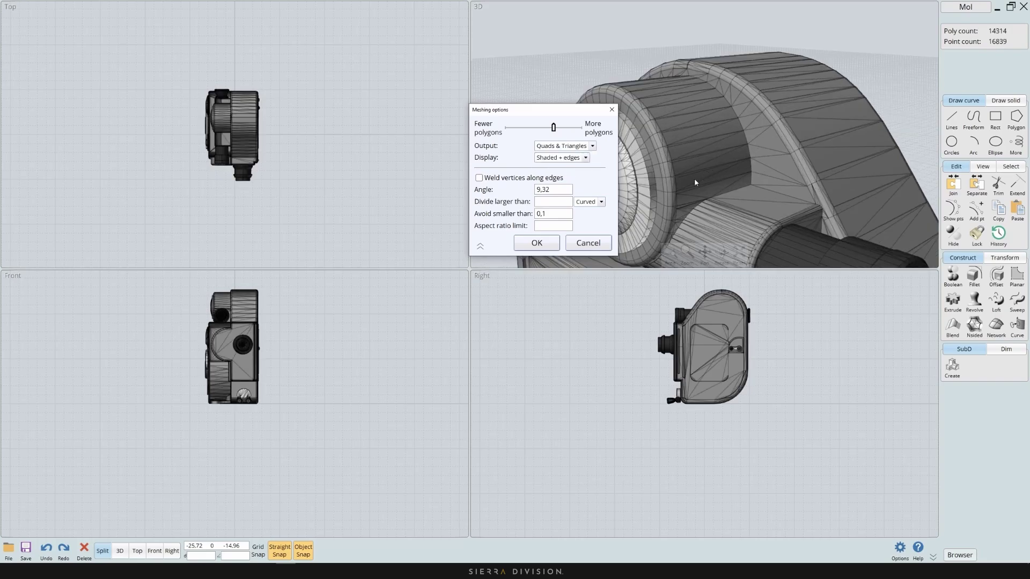
pyautogui.scroll(2, 697, 185)
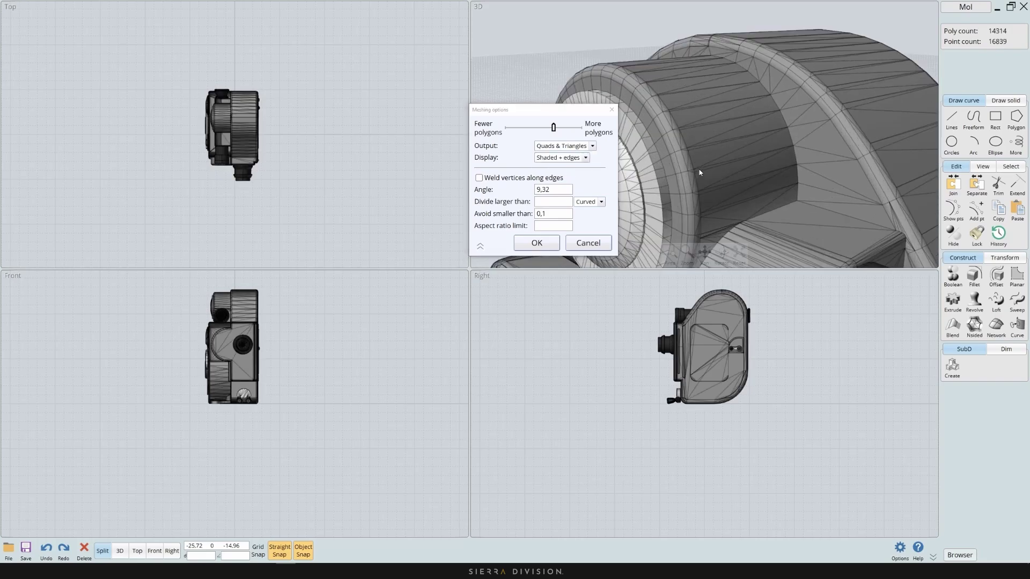
pyautogui.click(592, 146)
pyautogui.click(555, 161)
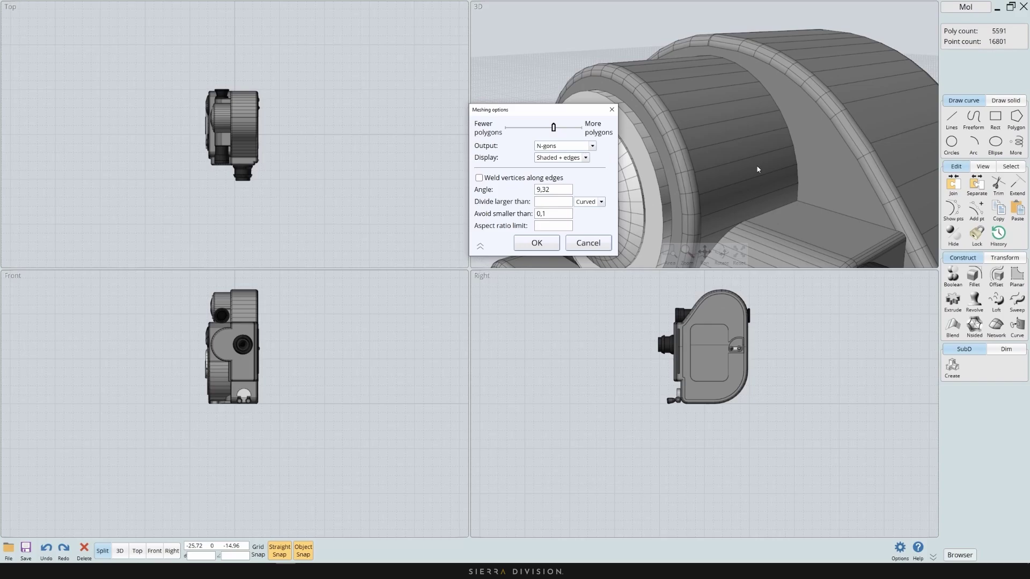
# Set the Avoid smaller than limit to 0 and examine the segments on the housing's rounded edges
pyautogui.scroll(-3, 702, 131)
pyautogui.scroll(2, 731, 133)
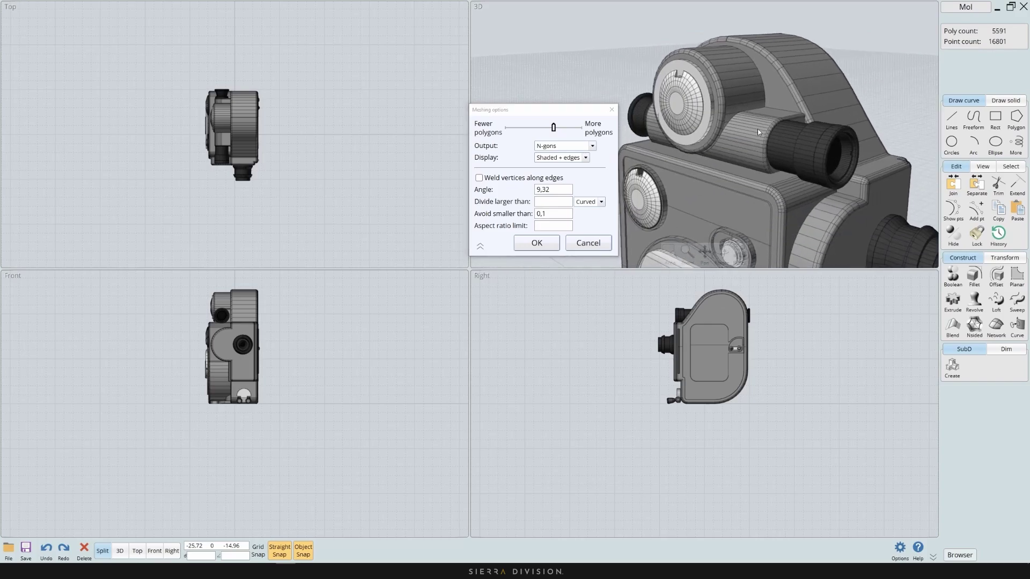
pyautogui.moveTo(753, 158); pyautogui.dragTo(699, 163, button='right')
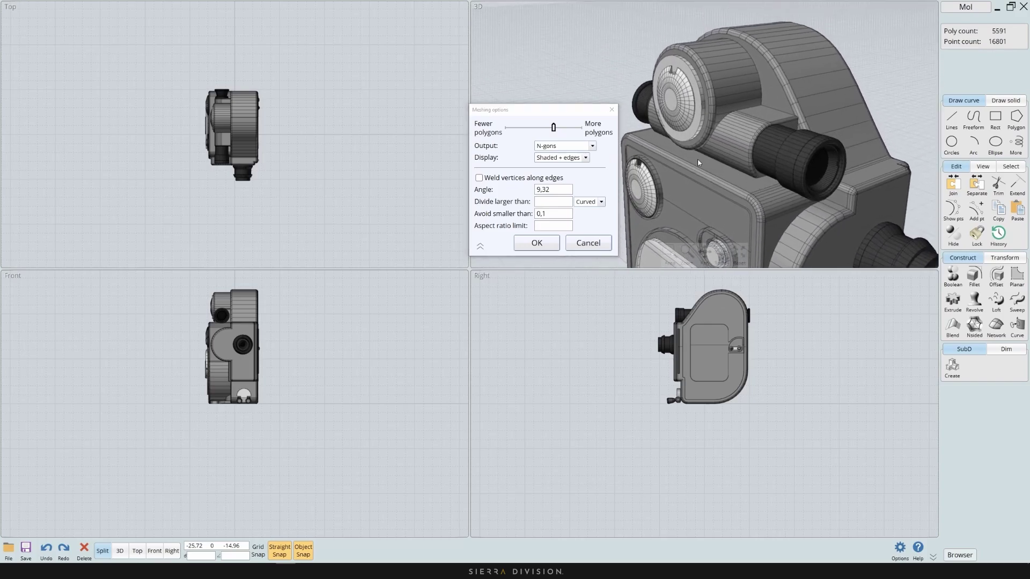
pyautogui.doubleClick(558, 216)
pyautogui.write('0')
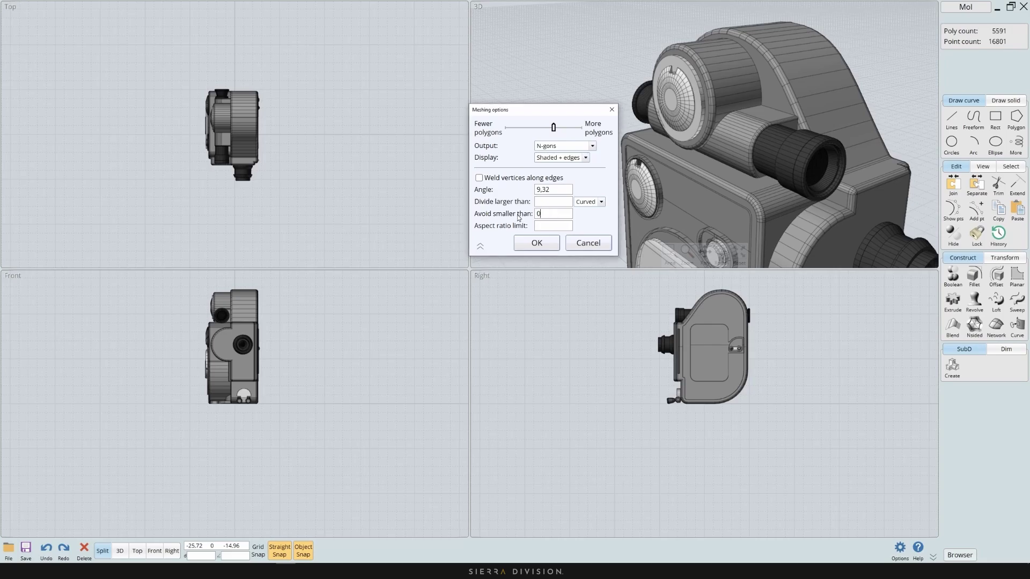
pyautogui.moveTo(761, 160); pyautogui.dragTo(761, 162, button='right')
pyautogui.scroll(10, 761, 160)
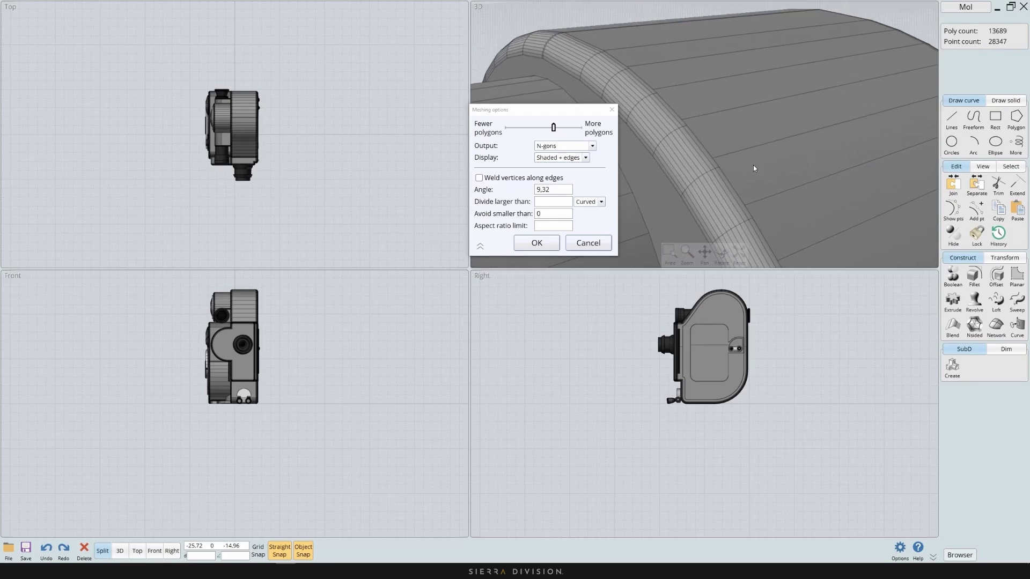
pyautogui.scroll(-3, 720, 159)
pyautogui.moveTo(719, 159); pyautogui.dragTo(778, 151, button='right')
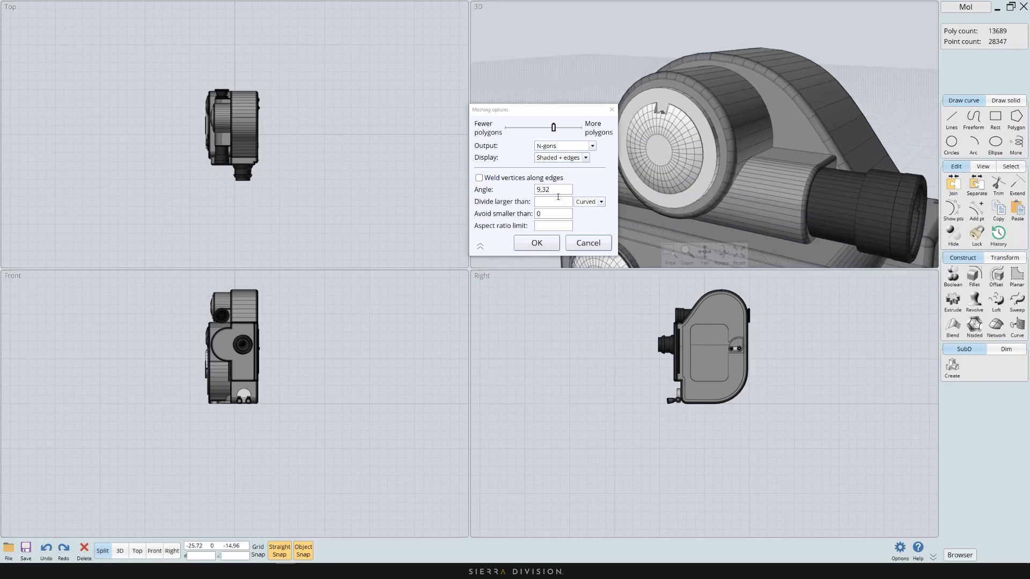
# Set the meshing angle to 8 and check the segments along the upper housing's rounded edge
pyautogui.doubleClick(543, 189)
pyautogui.write('8')
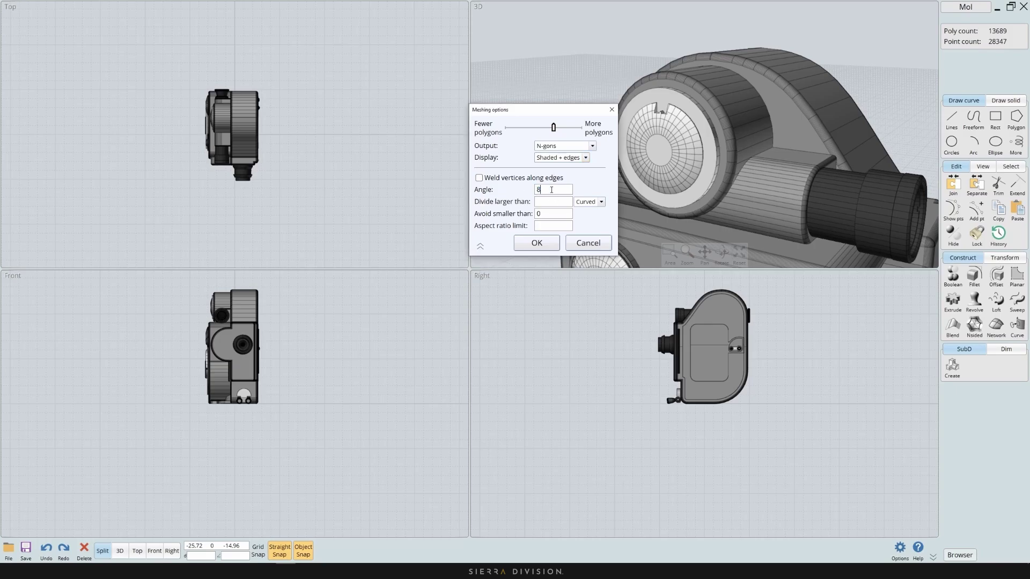
pyautogui.moveTo(770, 118)
pyautogui.mouseDown(button='right')
pyautogui.moveTo(745, 137)
pyautogui.moveTo(816, 126)
pyautogui.moveTo(755, 120)
pyautogui.mouseUp(button='right')
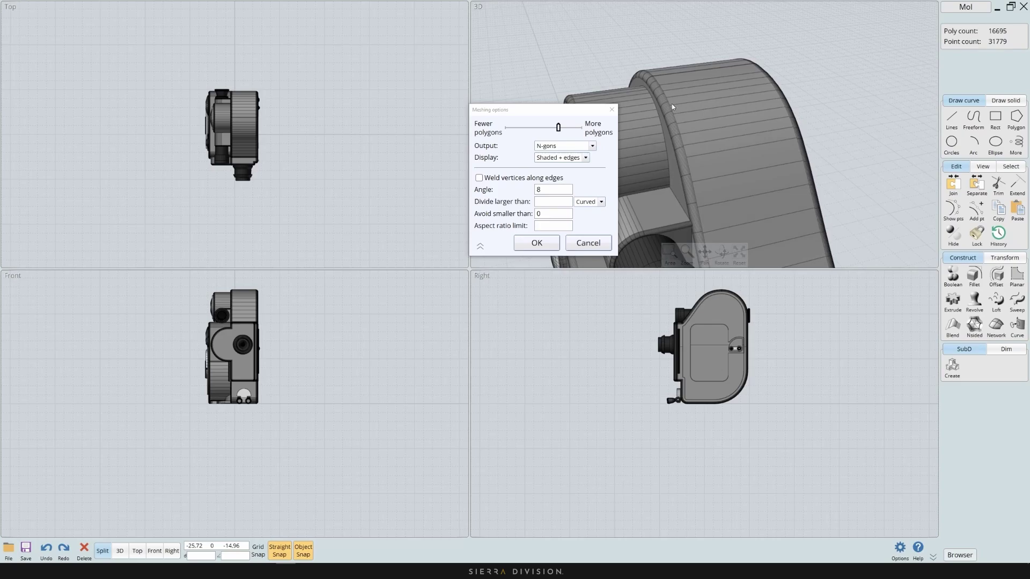
pyautogui.moveTo(671, 104); pyautogui.dragTo(680, 170, button='right')
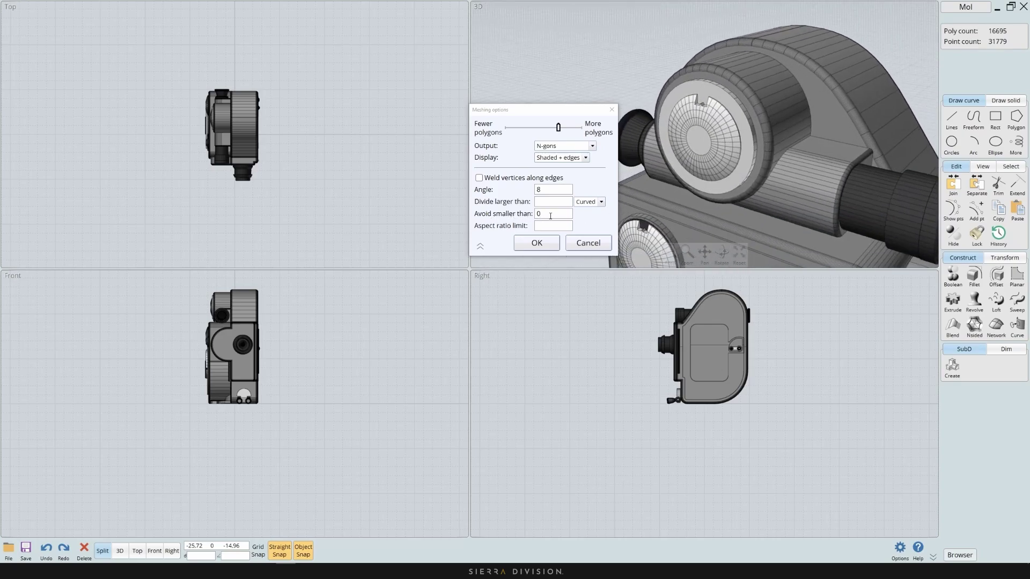
pyautogui.scroll(5, 784, 134)
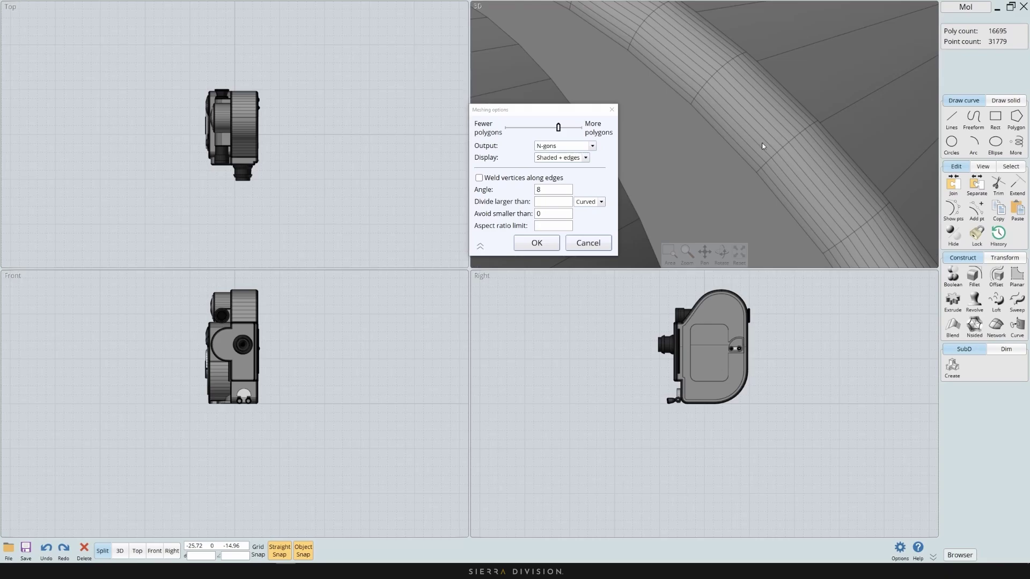
# Set the Avoid smaller than limit to 0,1 in the meshing options
pyautogui.click(552, 214)
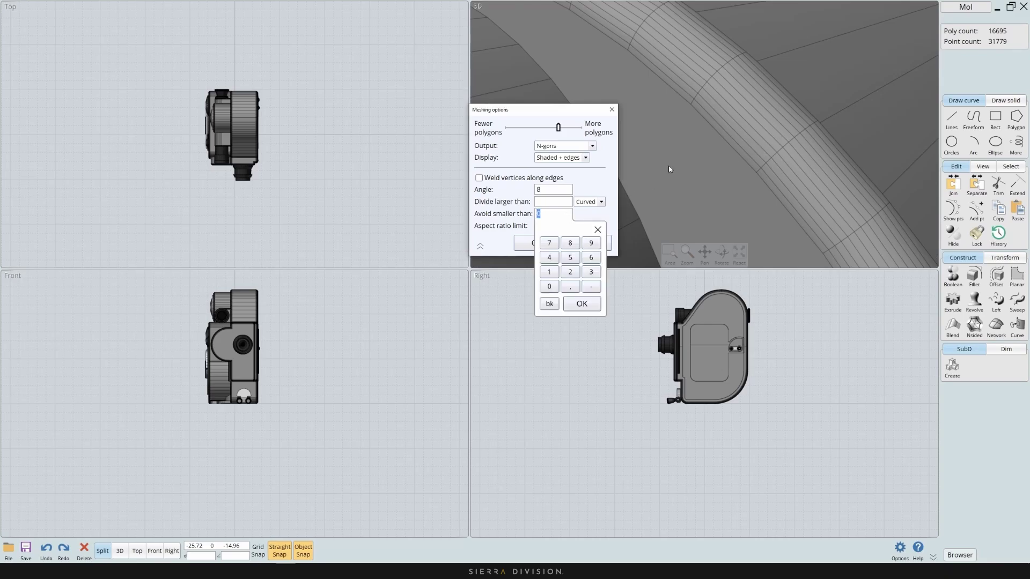
pyautogui.click(549, 287)
pyautogui.click(570, 286)
pyautogui.click(549, 272)
pyautogui.click(581, 305)
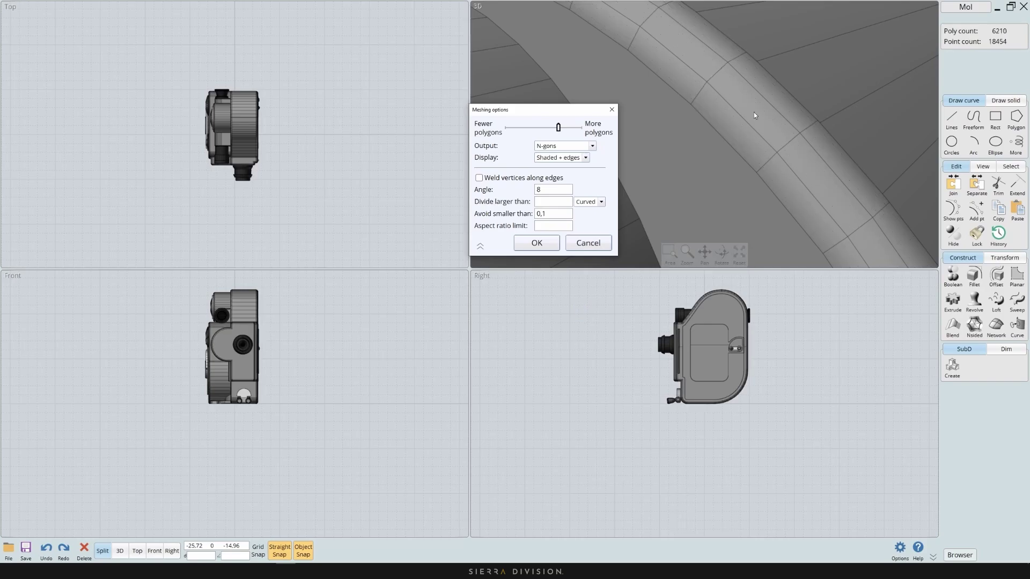
# Inspect the meshed edges and curved top of the camera housing, and finish the FBX export with these meshing options
pyautogui.moveTo(734, 74); pyautogui.dragTo(717, 156, button='right')
pyautogui.scroll(-4, 714, 99)
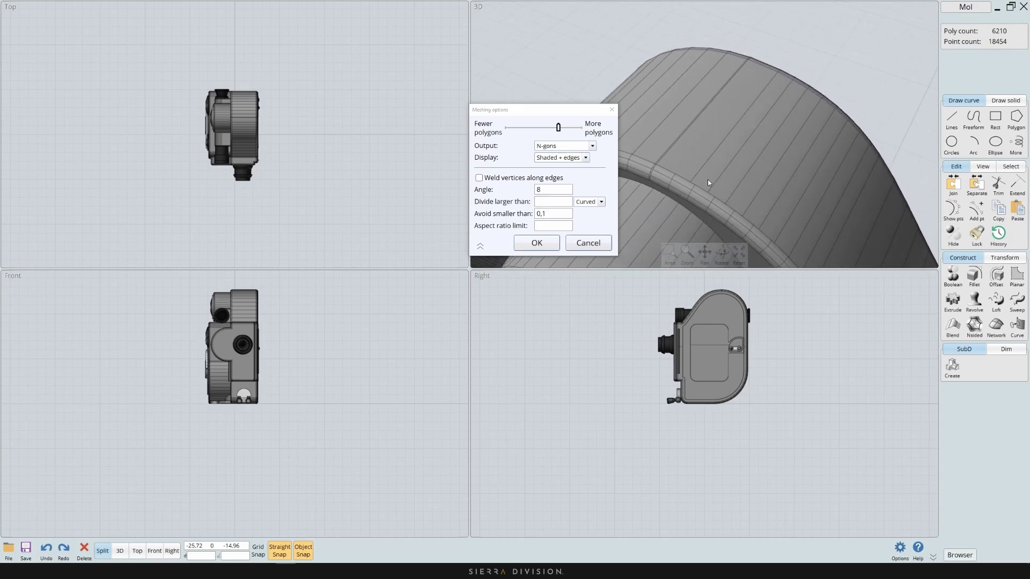
pyautogui.scroll(3, 695, 188)
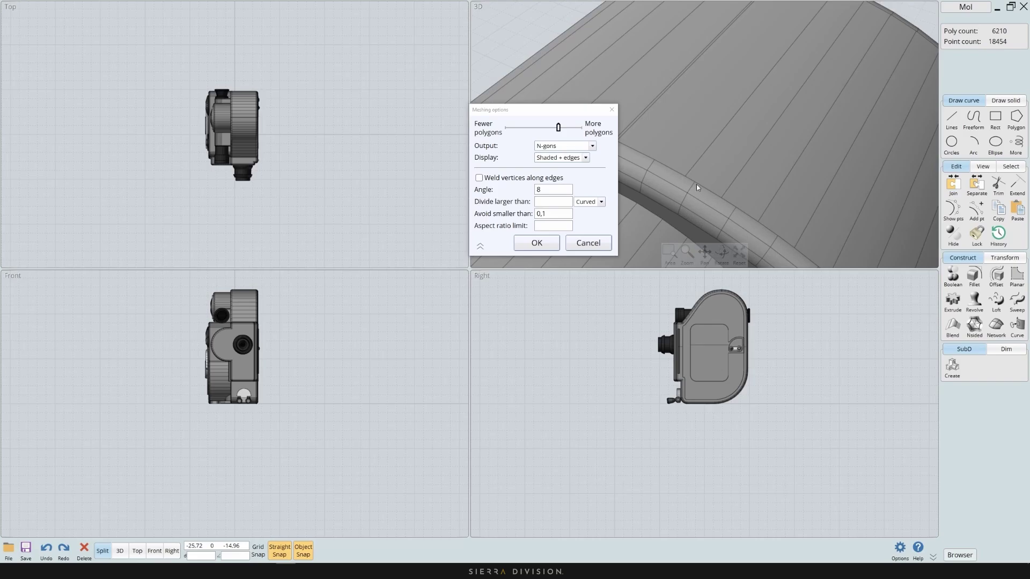
pyautogui.scroll(-1, 696, 185)
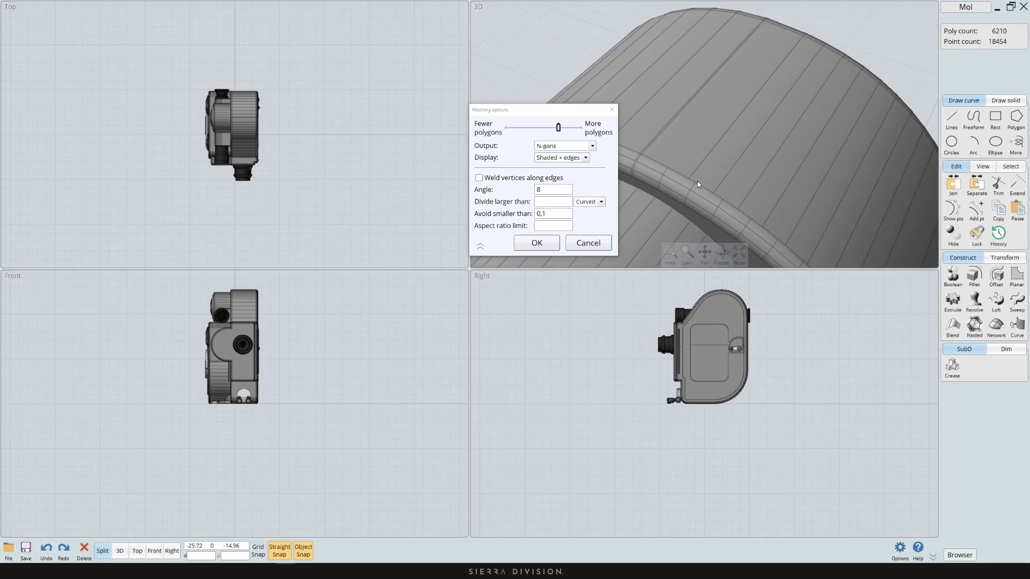
pyautogui.scroll(-3, 699, 182)
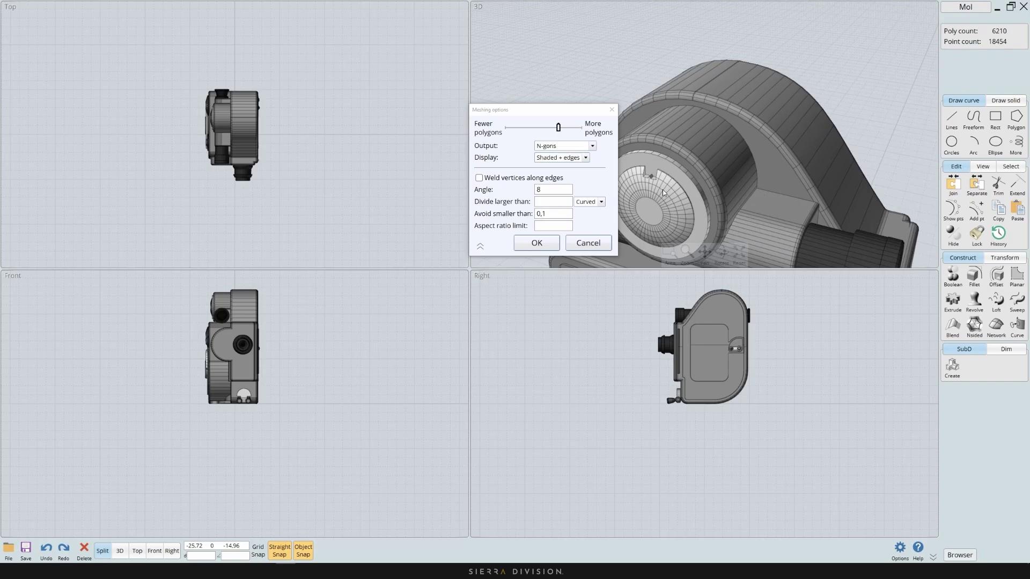
pyautogui.moveTo(662, 189); pyautogui.dragTo(761, 158, button='right')
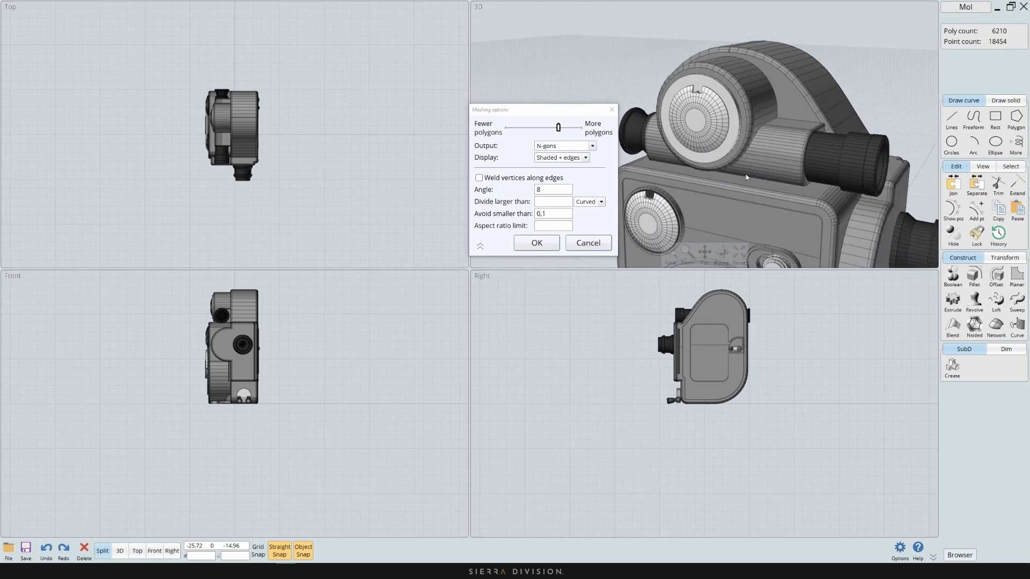
pyautogui.click(536, 243)
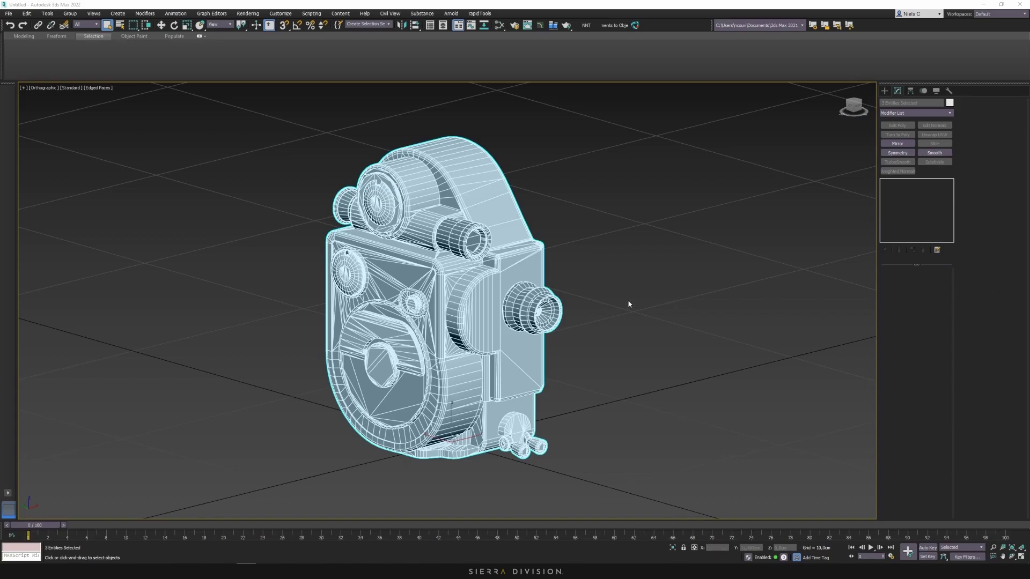
# In 3ds Max, detach the elements of the imported camera mesh with Elements to Objects, using the name Object
pyautogui.click(512, 275)
pyautogui.moveTo(563, 288); pyautogui.dragTo(673, 273, button='middle')
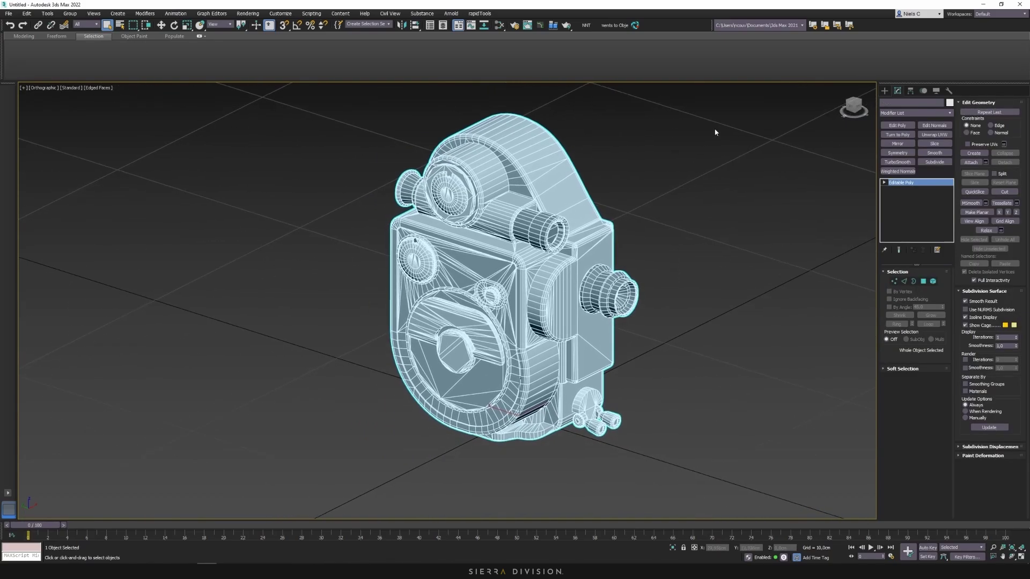
pyautogui.click(614, 32)
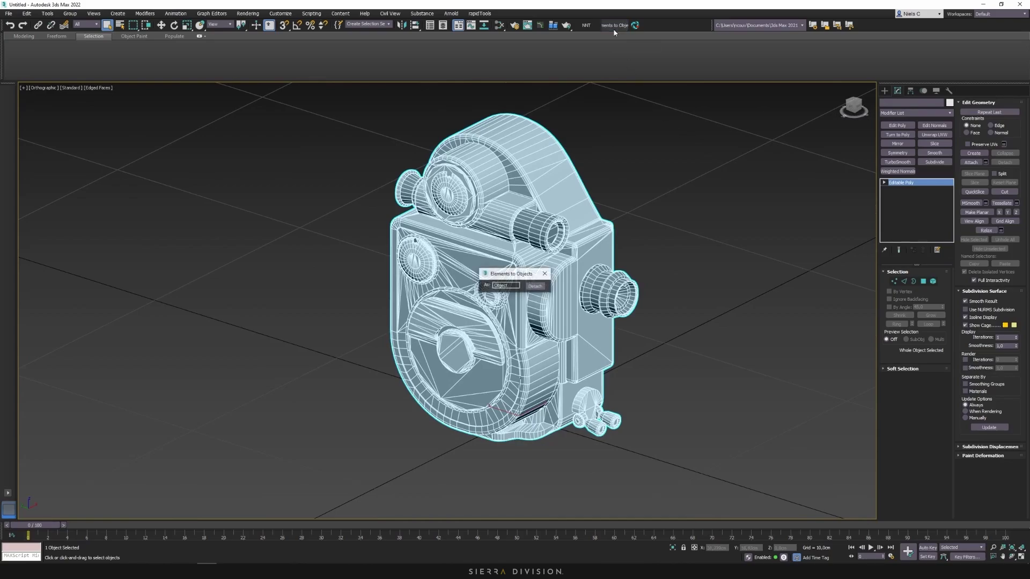
pyautogui.click(545, 286)
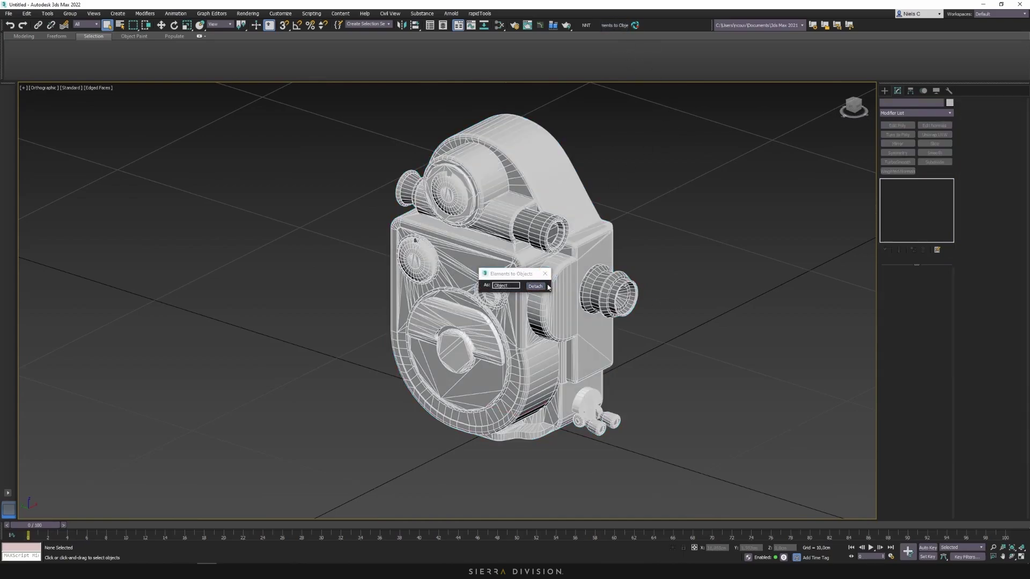
# Select the front lens, viewfinder parts and rear eyepiece one by one to check whether they are separate objects
pyautogui.click(610, 290)
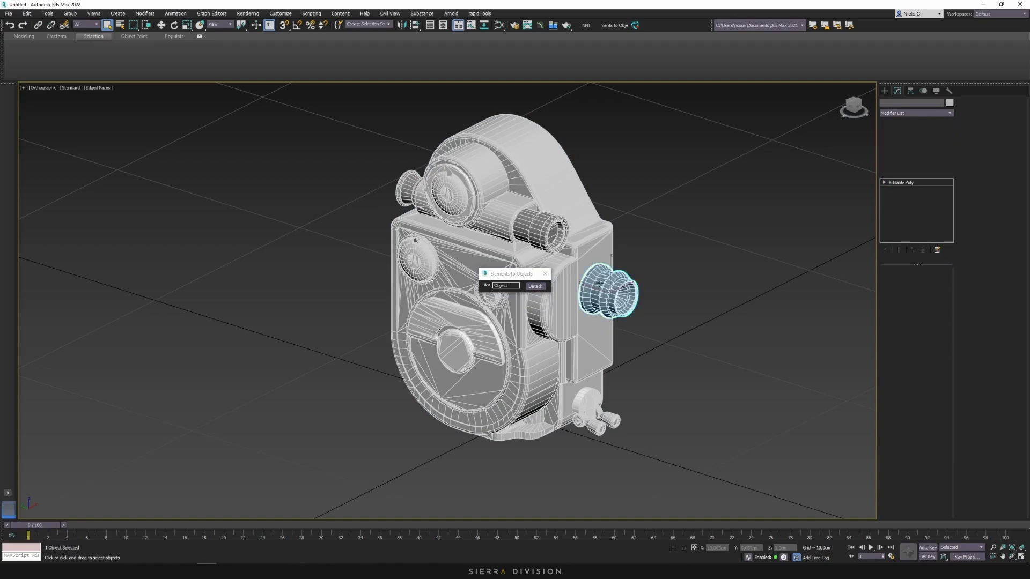
pyautogui.click(542, 228)
pyautogui.click(472, 214)
pyautogui.click(401, 179)
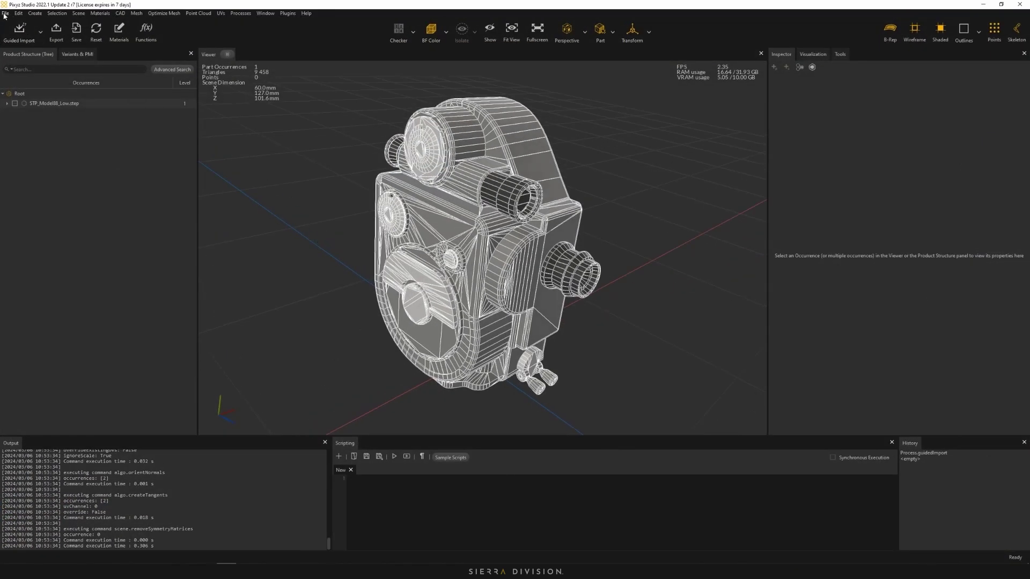
# In Pixyz Studio, select Occurrence 4 under STP_Model08_Low.step and explode it into parts by connected meshes
pyautogui.click(136, 13)
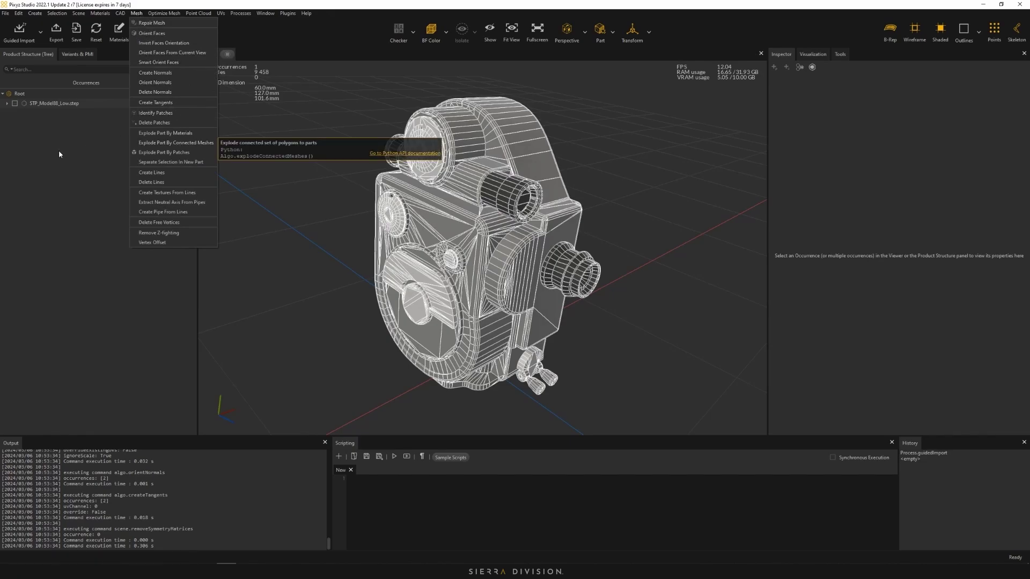
pyautogui.click(234, 216)
pyautogui.click(466, 208)
pyautogui.moveTo(466, 207); pyautogui.dragTo(1, 106)
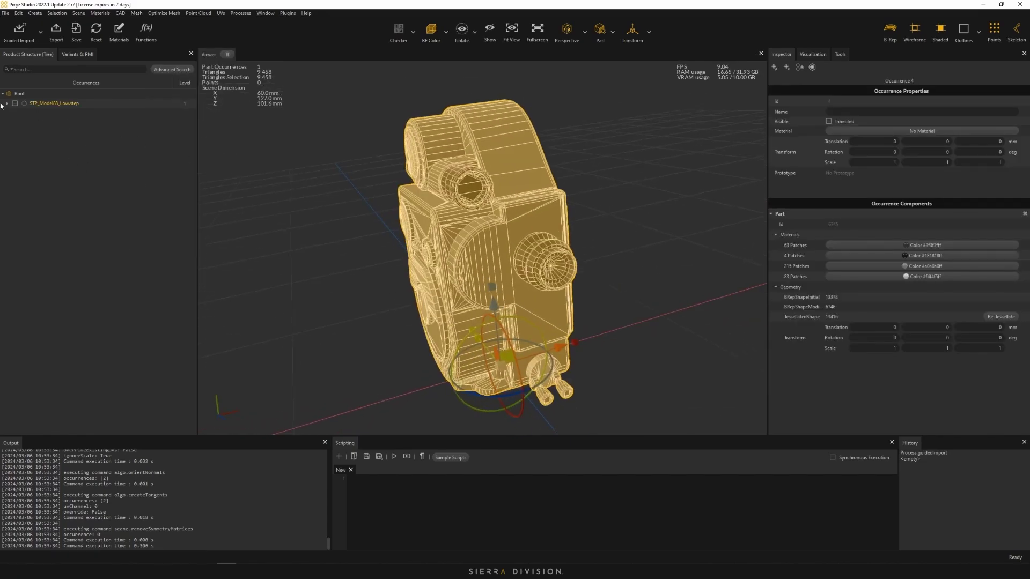
pyautogui.click(7, 102)
pyautogui.click(12, 113)
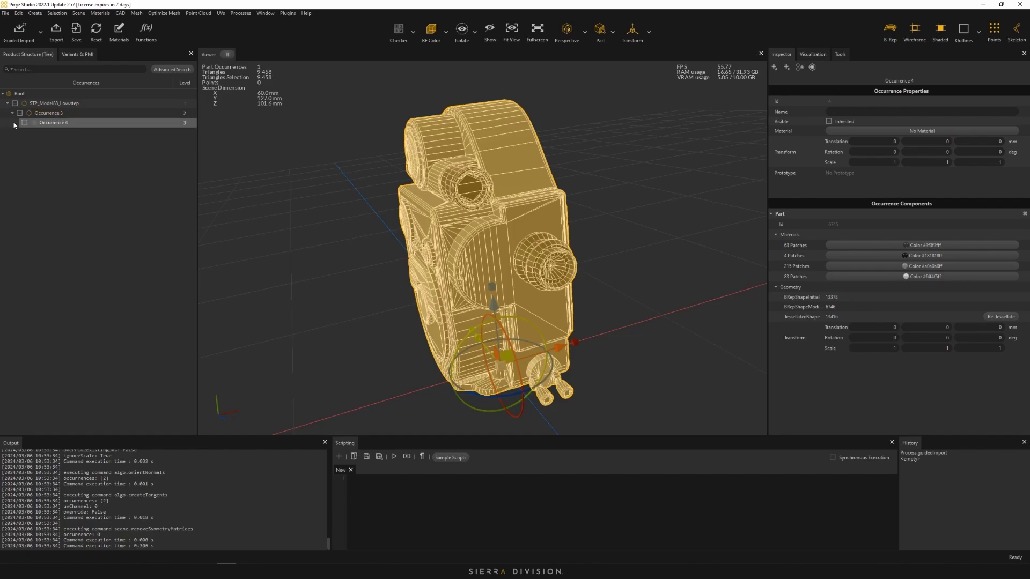
pyautogui.click(53, 122)
pyautogui.click(137, 13)
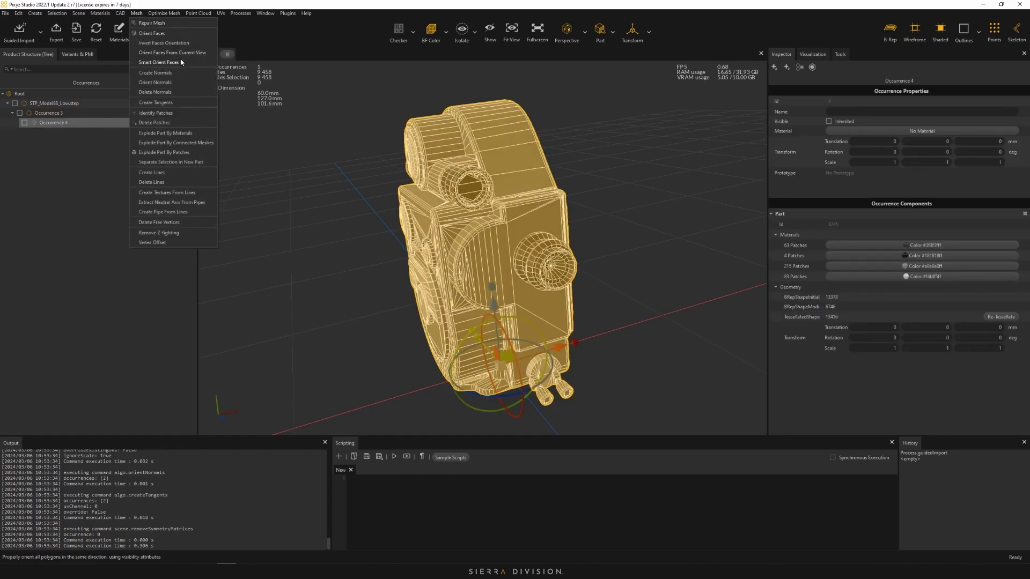
pyautogui.click(179, 143)
# Select the viewfinder tube and the curved front plate one by one to check whether they are separate parts
pyautogui.moveTo(282, 170); pyautogui.dragTo(193, 169)
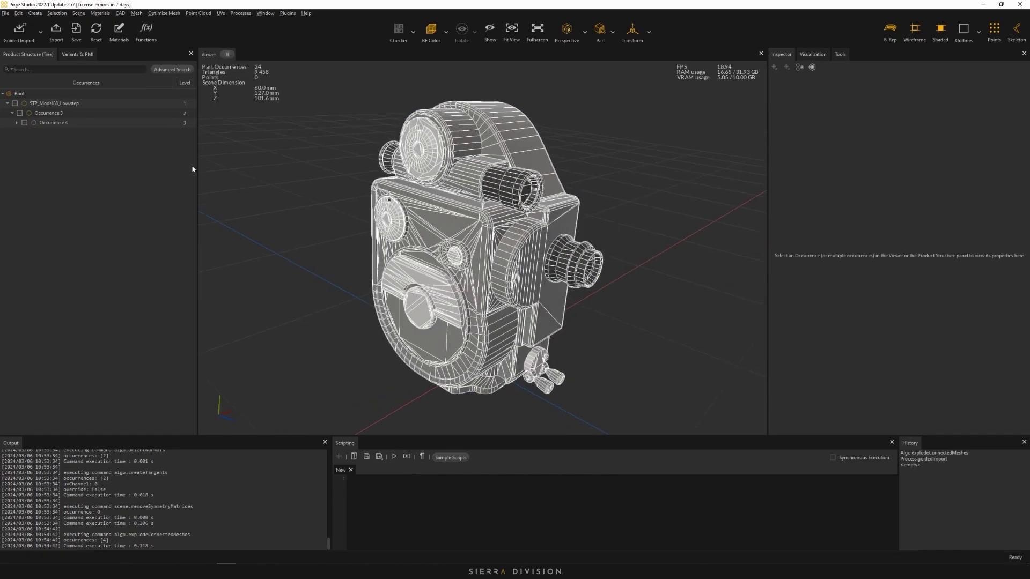
pyautogui.click(469, 215)
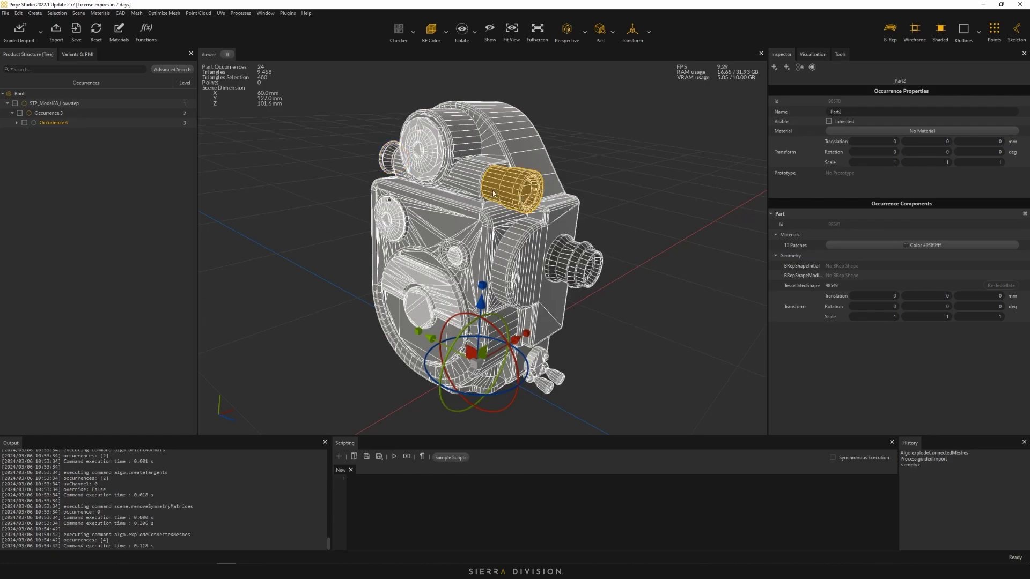
pyautogui.click(453, 263)
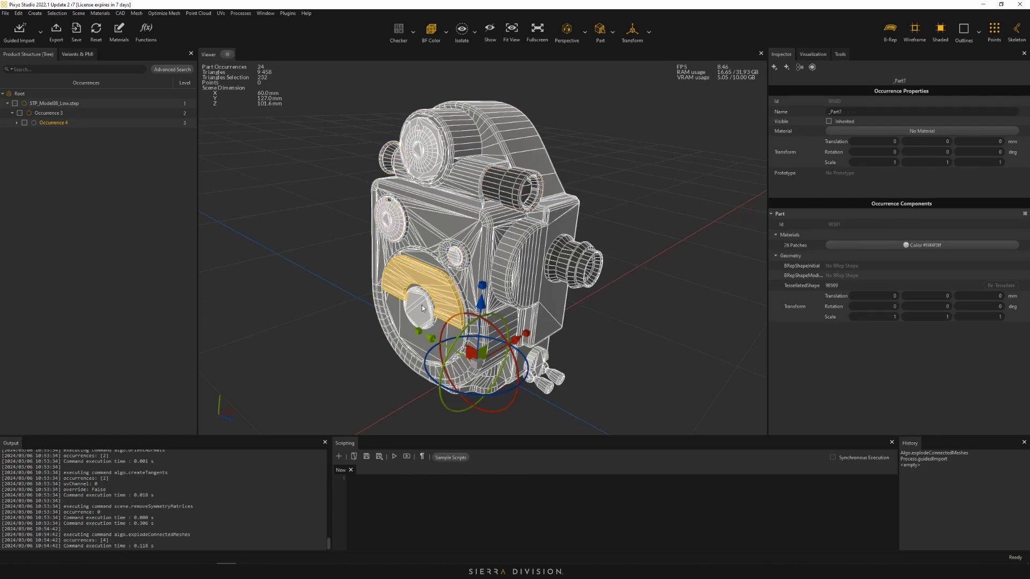
pyautogui.click(335, 278)
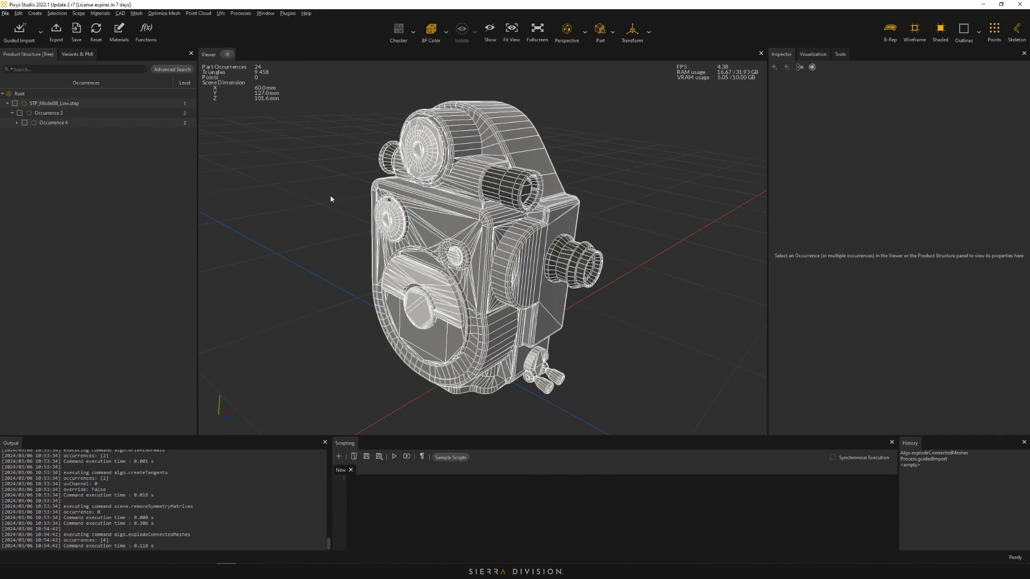
pyautogui.click(420, 143)
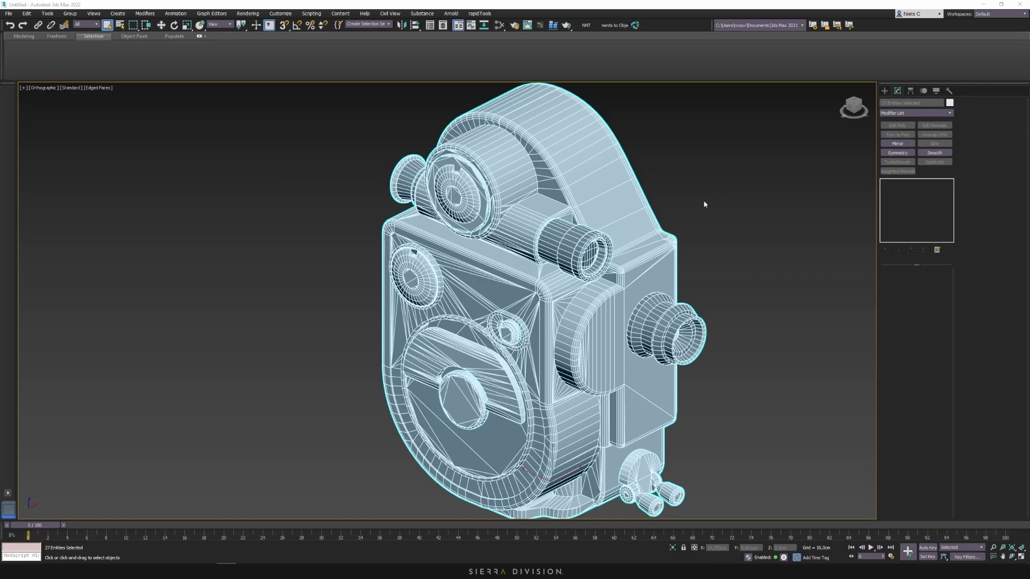
pyautogui.moveTo(673, 202); pyautogui.dragTo(690, 224, button='middle')
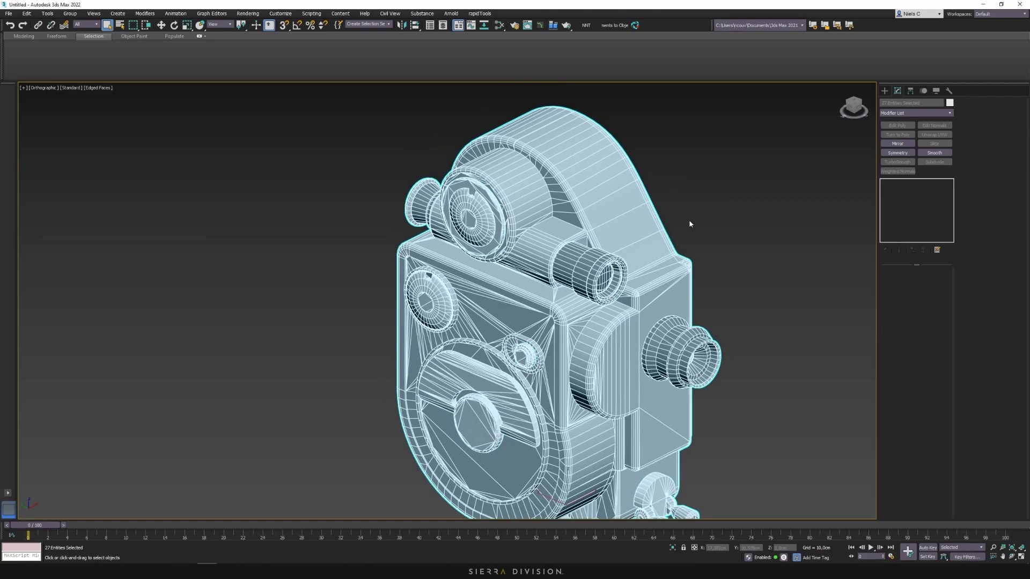